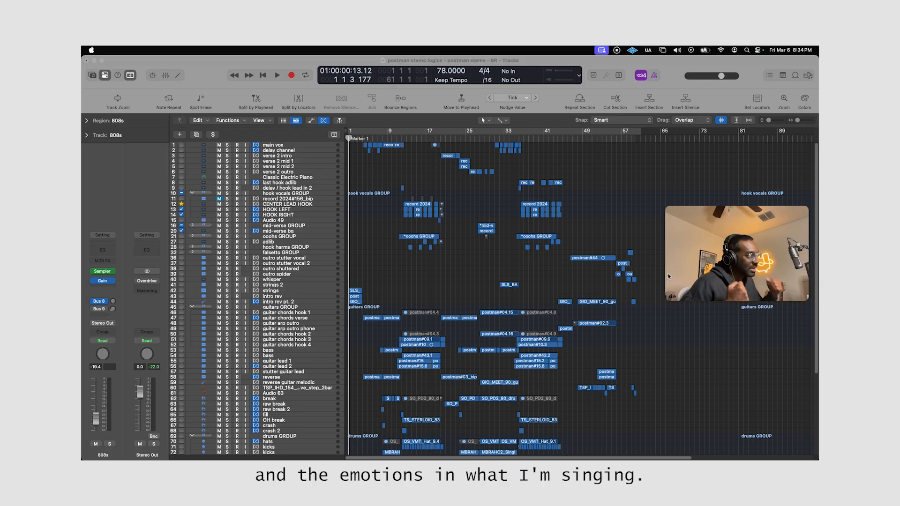
scroll(600, 250, down, 5)
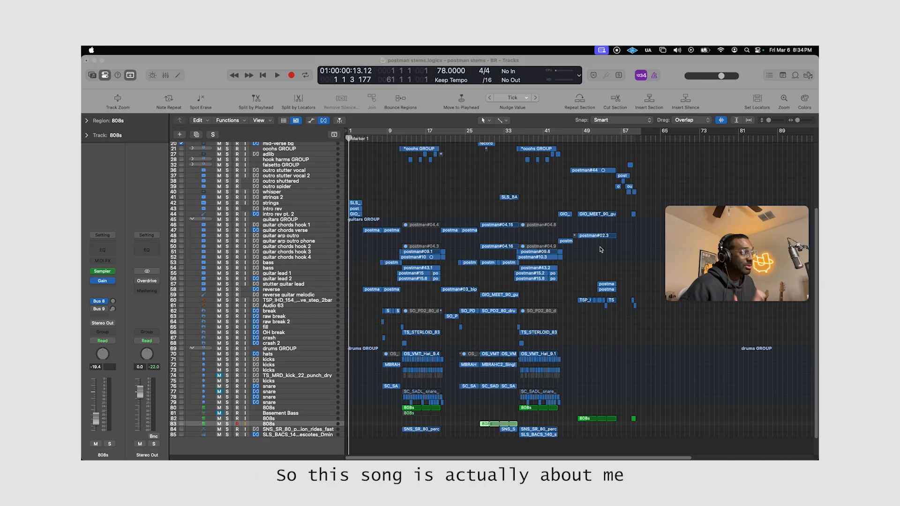
scroll(599, 249, up, 4)
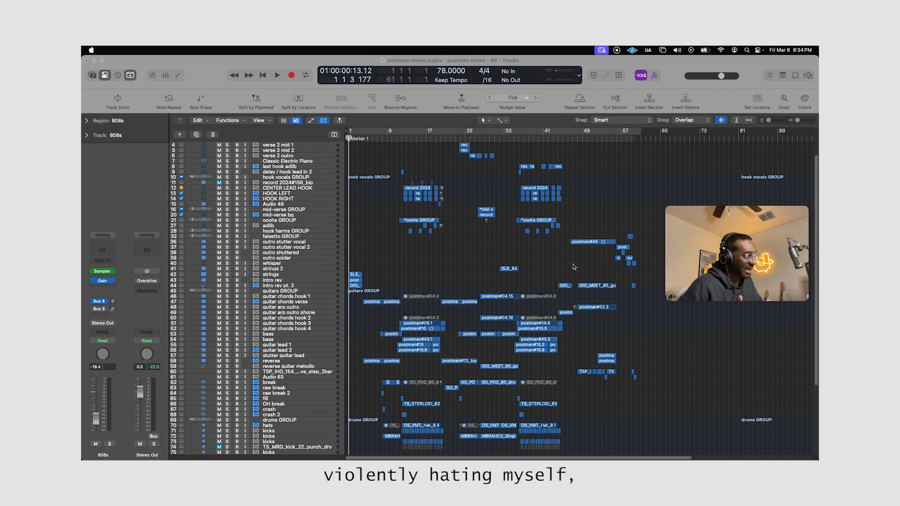
scroll(573, 267, down, 2)
scroll(579, 262, up, 3)
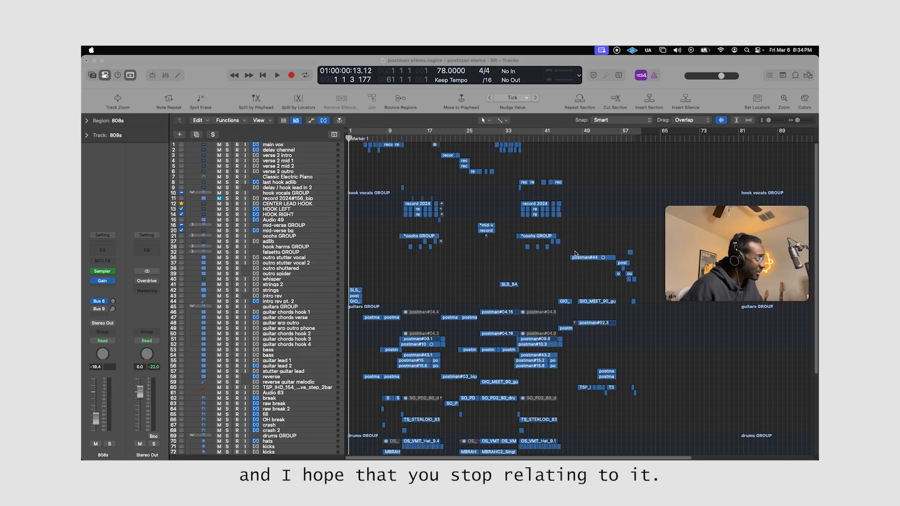
scroll(575, 253, down, 5)
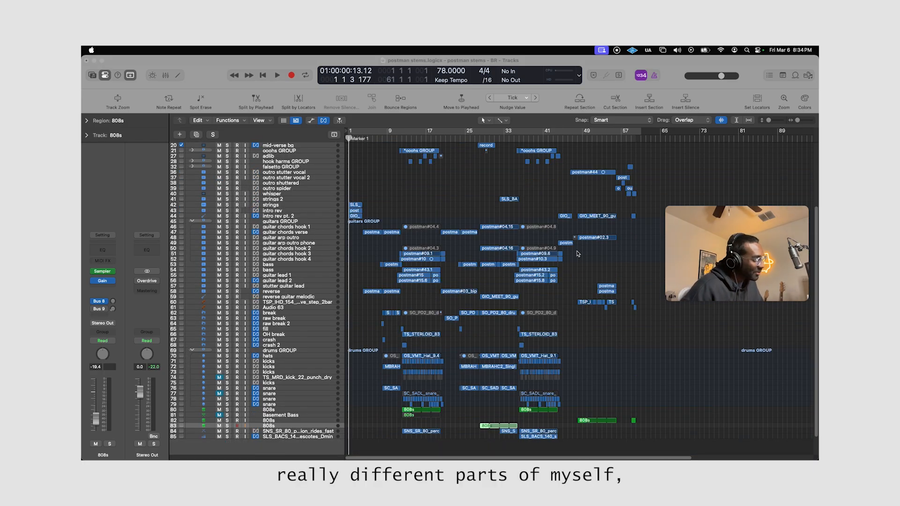
scroll(575, 254, up, 3)
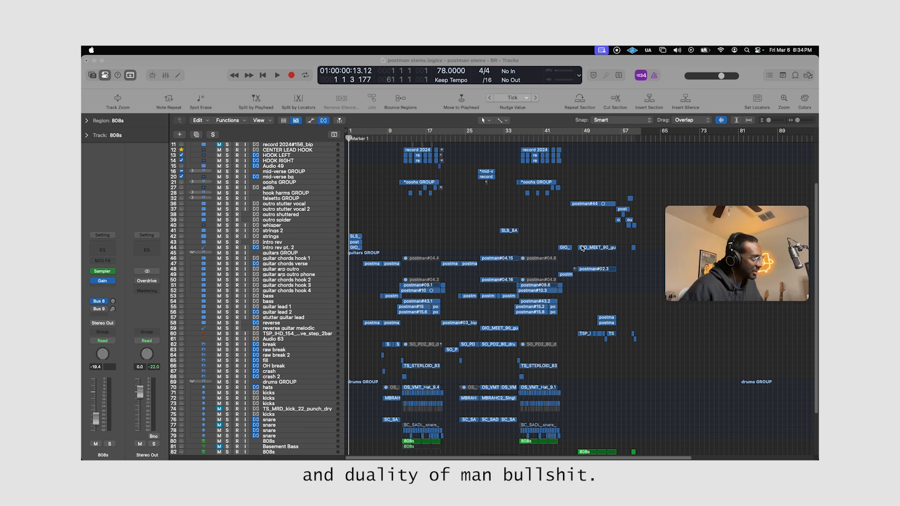
scroll(509, 240, down, 2)
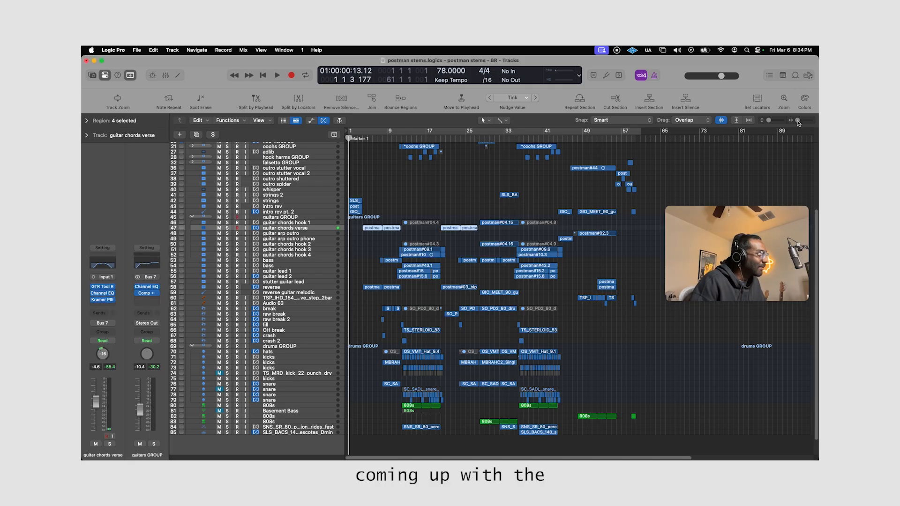
Play back the selected first-verse regions on the guitar chords verse track.
drag(797, 121, 799, 121)
scroll(447, 203, down, 3)
scroll(446, 201, left, 3)
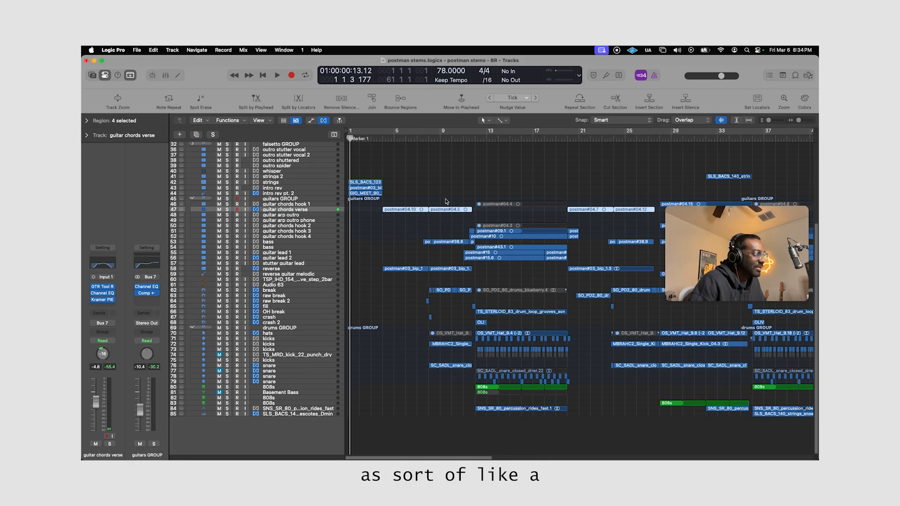
key(ctrl+s)
key(shift+space)
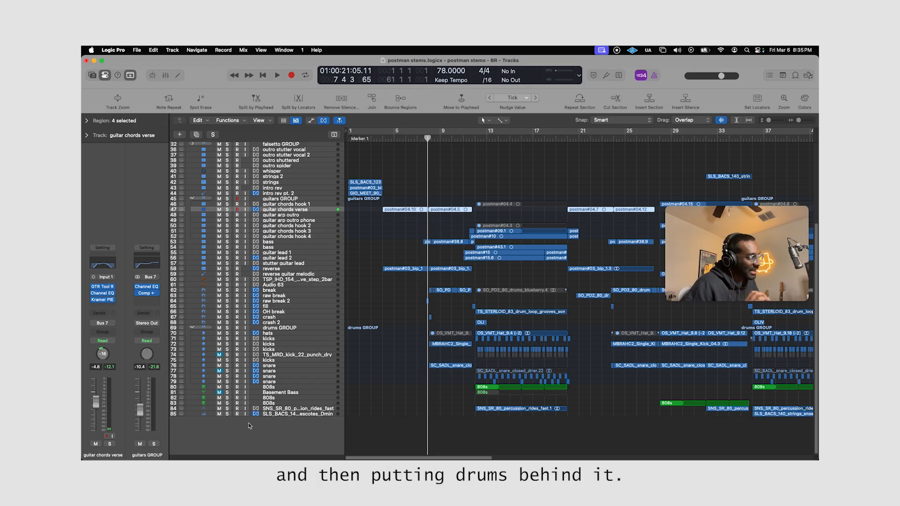
Solo the break track, play its drum regions around bar 8, and clear the solo.
click(322, 291)
key(s)
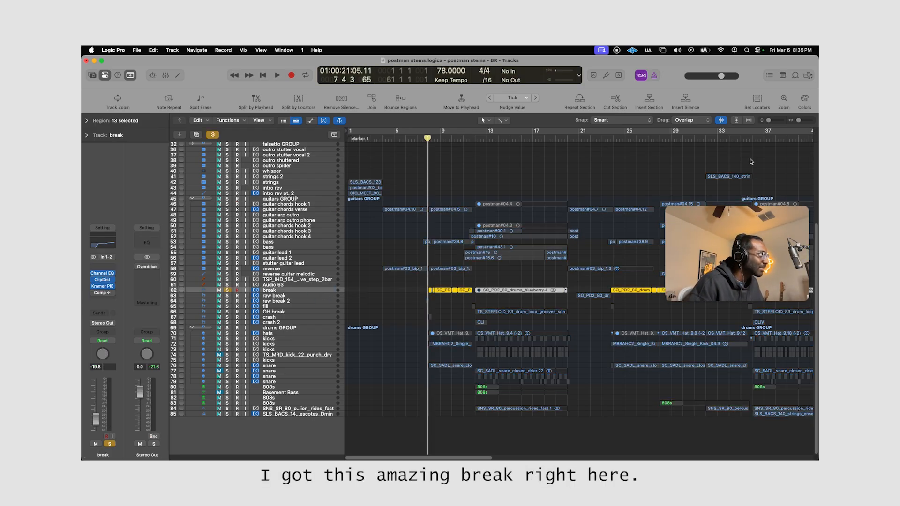
key(z)
key(space)
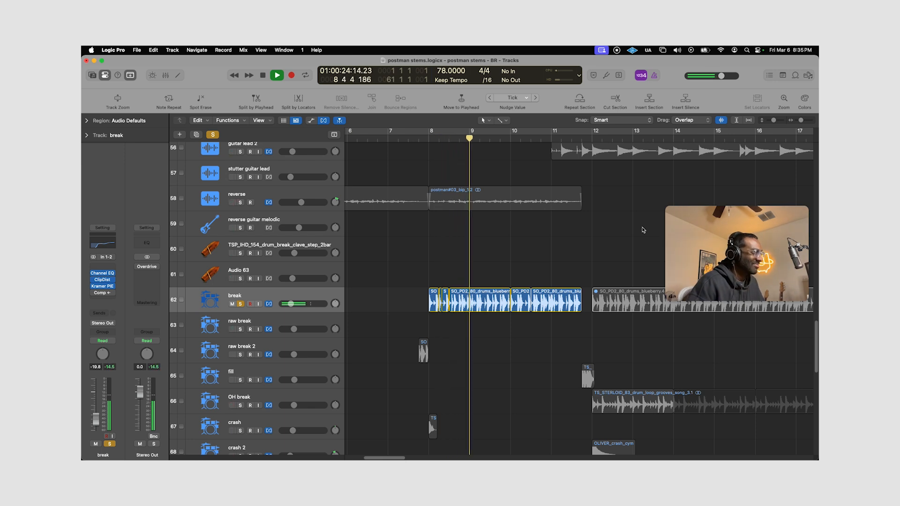
key(space)
key(s)
Solo the kicks track 72 in the drums GROUP and play it from bar 8.
scroll(536, 228, down, 3)
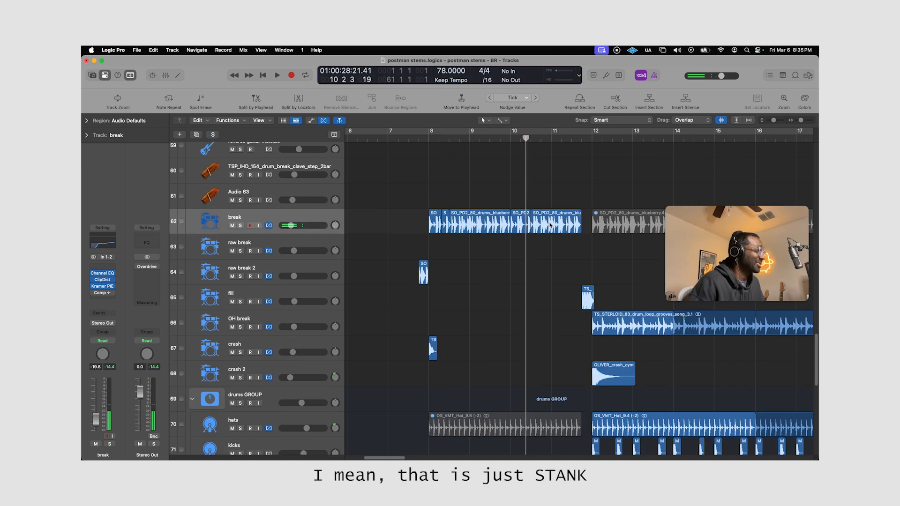
scroll(551, 229, down, 8)
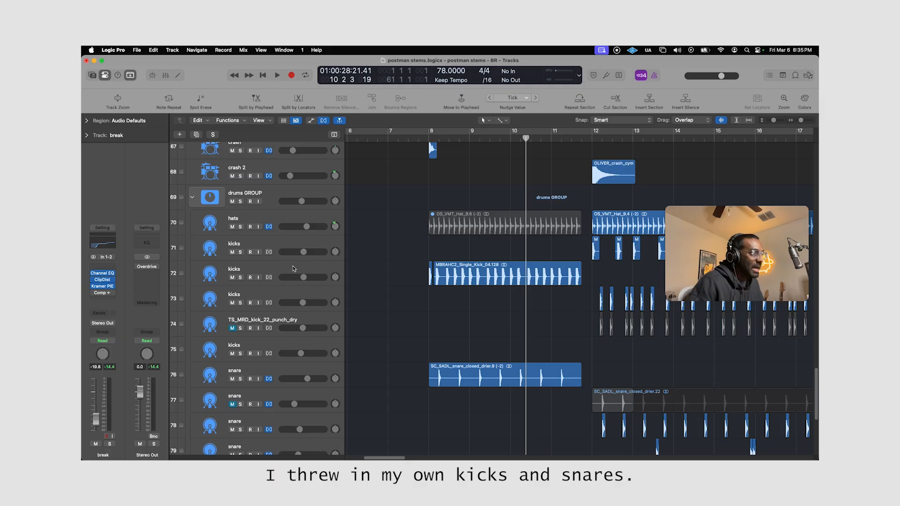
click(294, 268)
key(s)
click(429, 136)
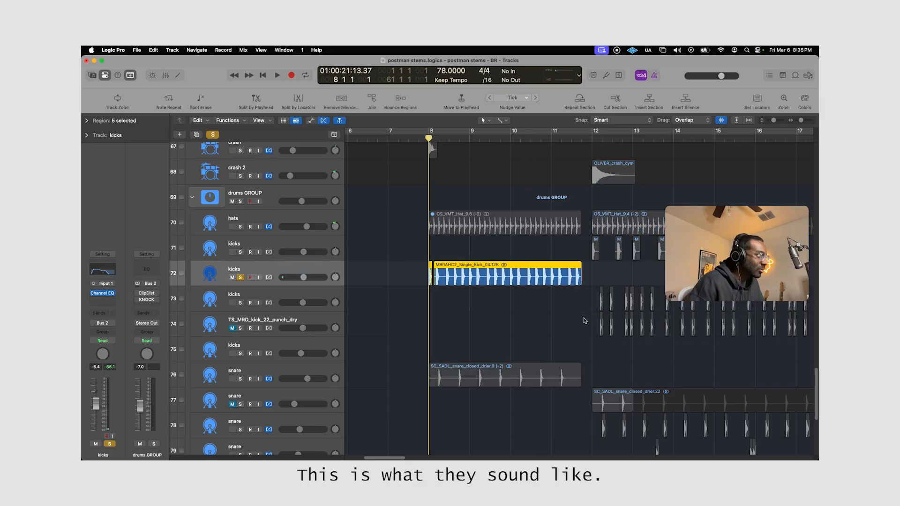
key(space)
Add snare track 76 and the break track to the soloed kicks during playback.
shift+click(303, 362)
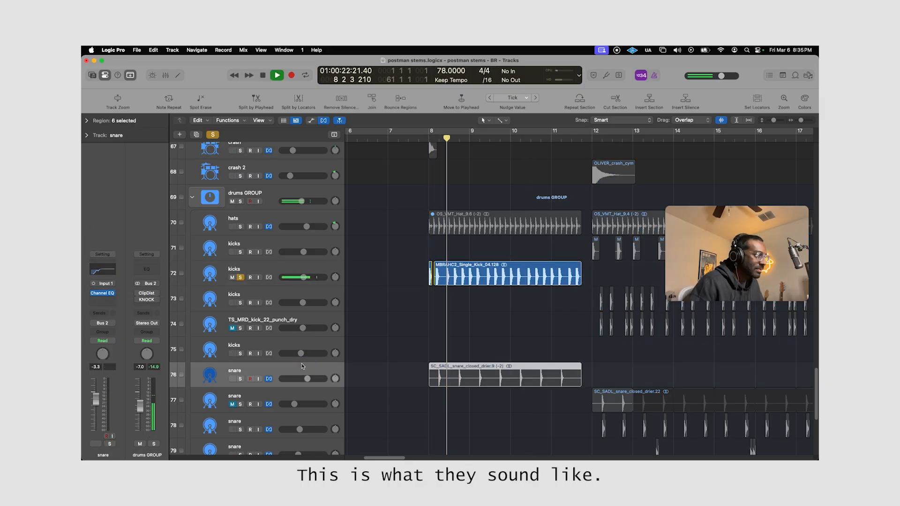
key(s)
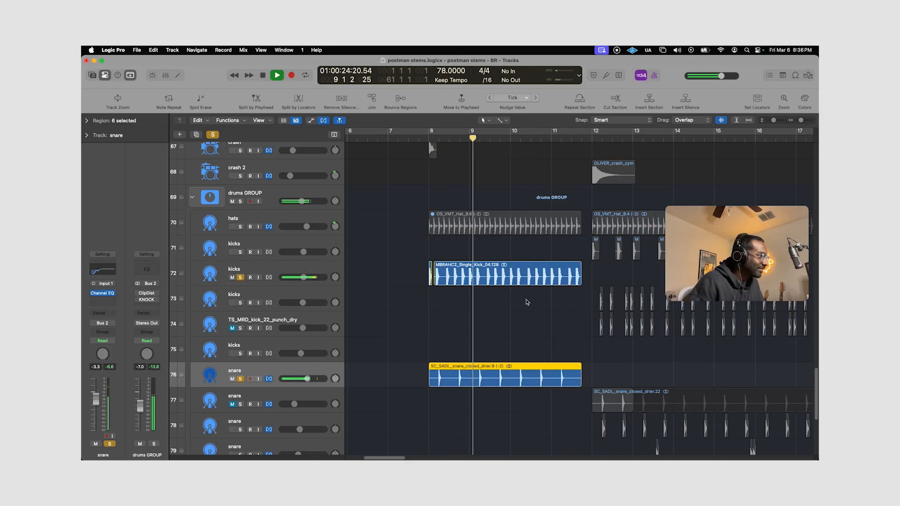
scroll(349, 256, up, 5)
click(314, 254)
key(s)
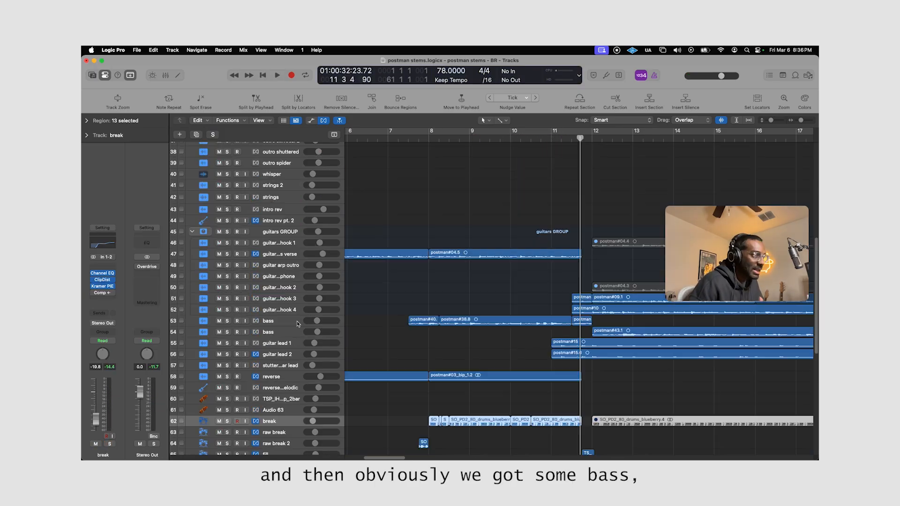
Solo bass track 53 and play it from the start of its first region, in the middle of bar 7.
click(296, 321)
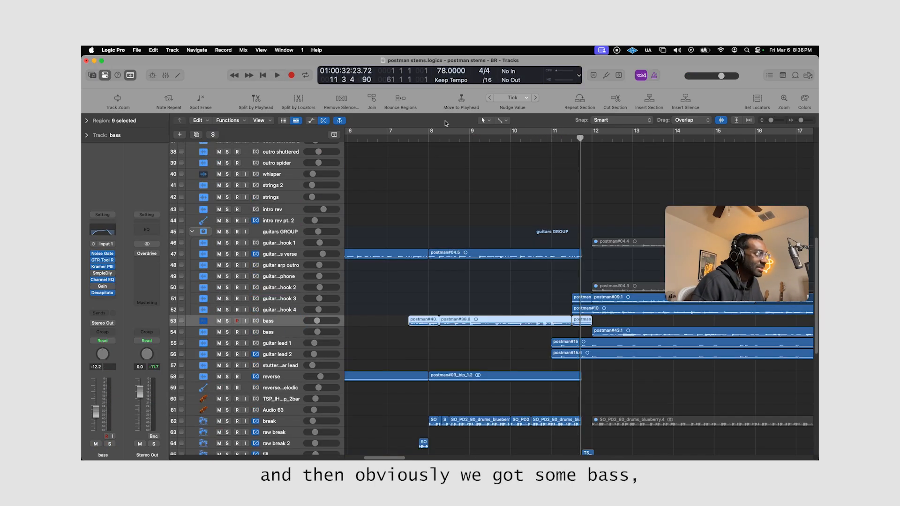
key(s)
click(410, 137)
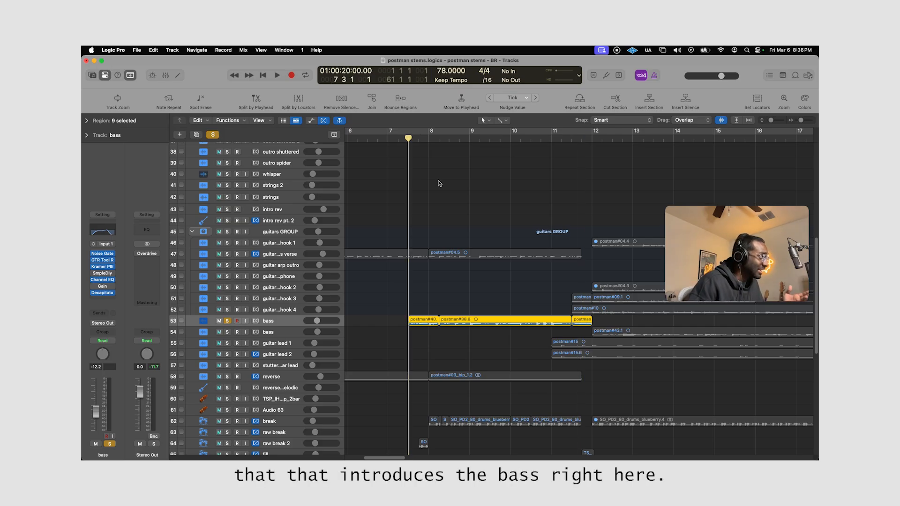
key(space)
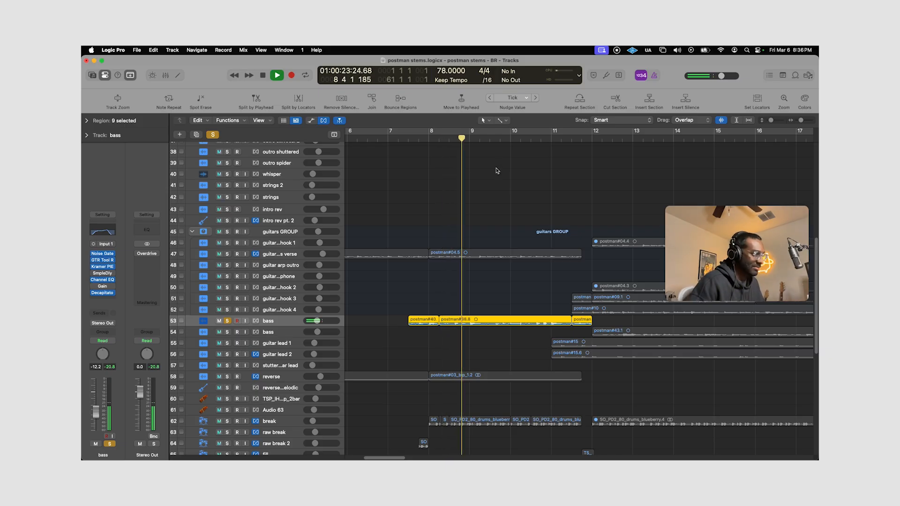
Listen to the soloed reverse track from bar 4, and clear its solo.
scroll(450, 259, down, 4)
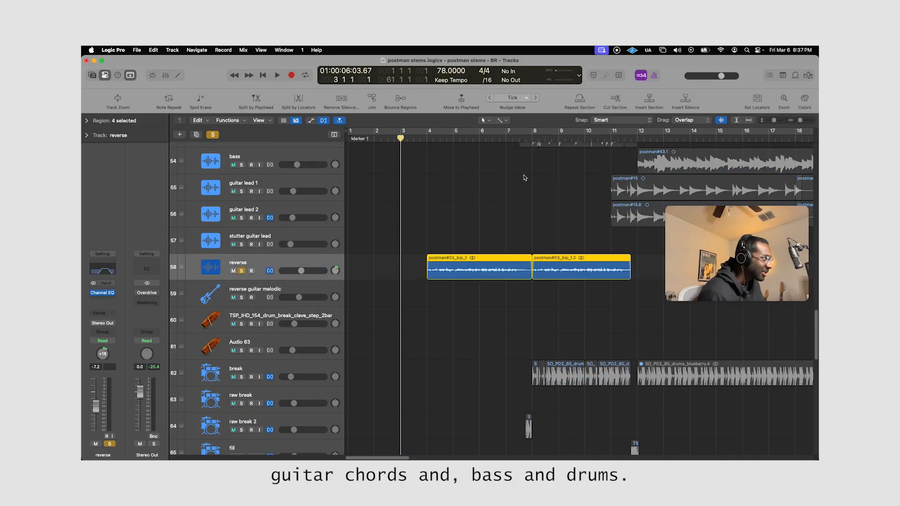
click(425, 138)
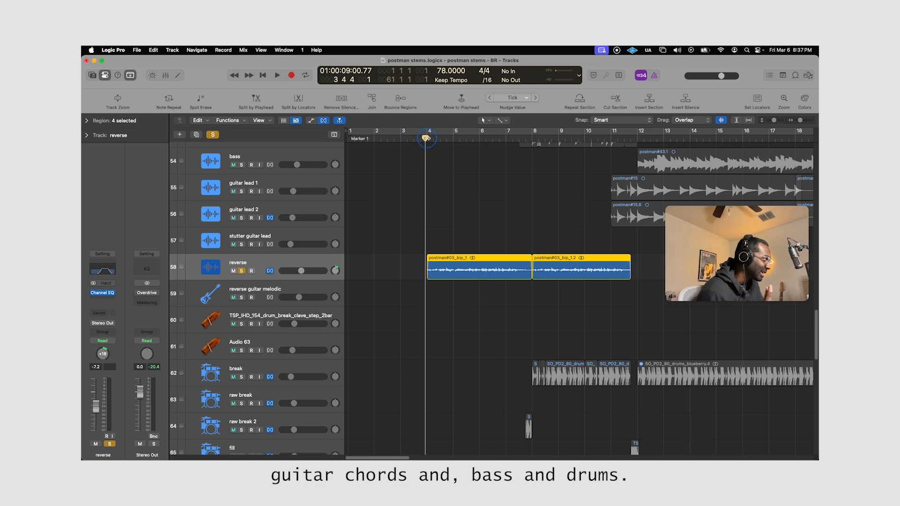
click(427, 138)
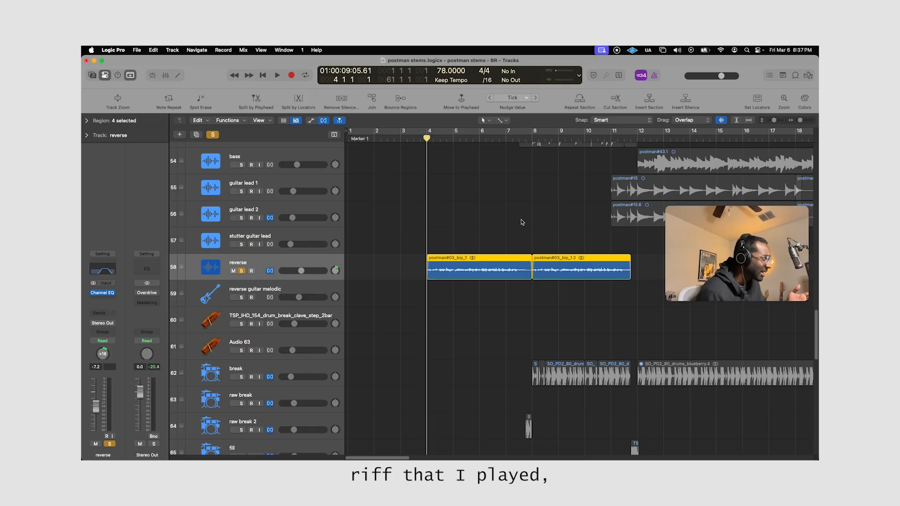
key(space)
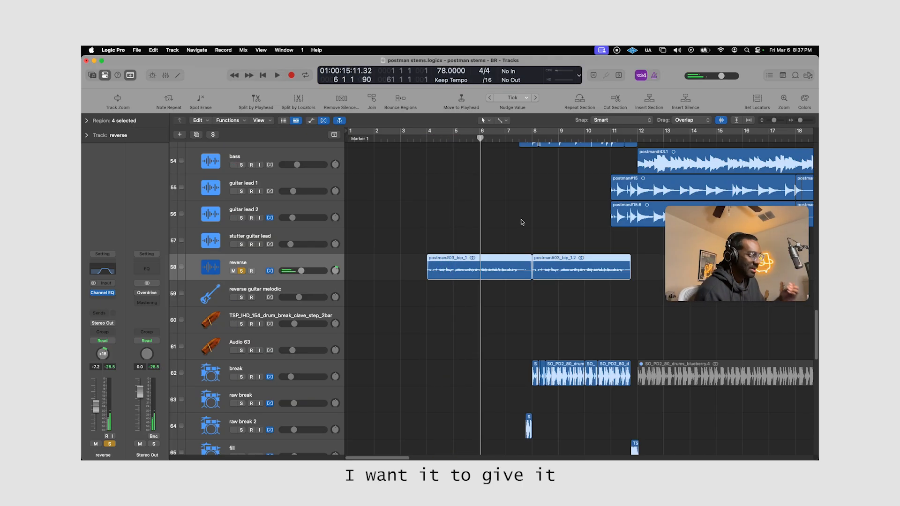
key(s)
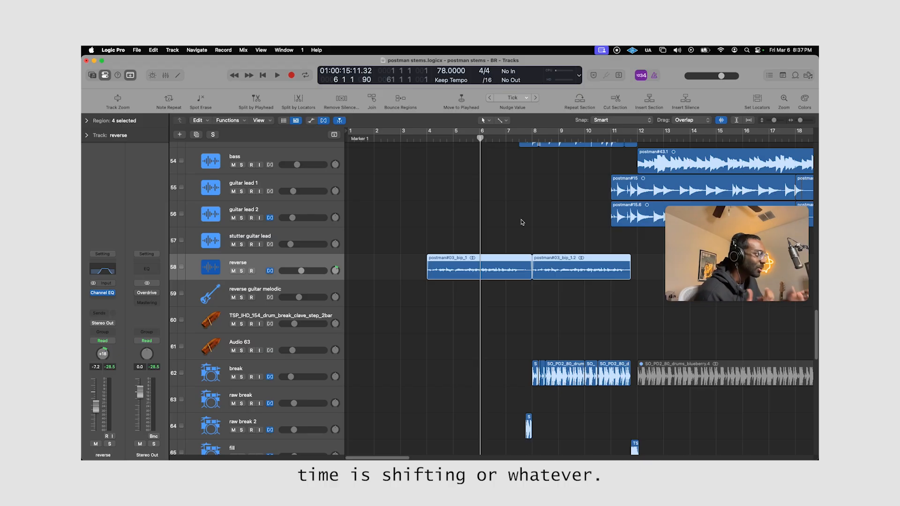
Listen to the first-verse regions on the main vox track in solo, and clear the solo.
scroll(523, 222, up, 20)
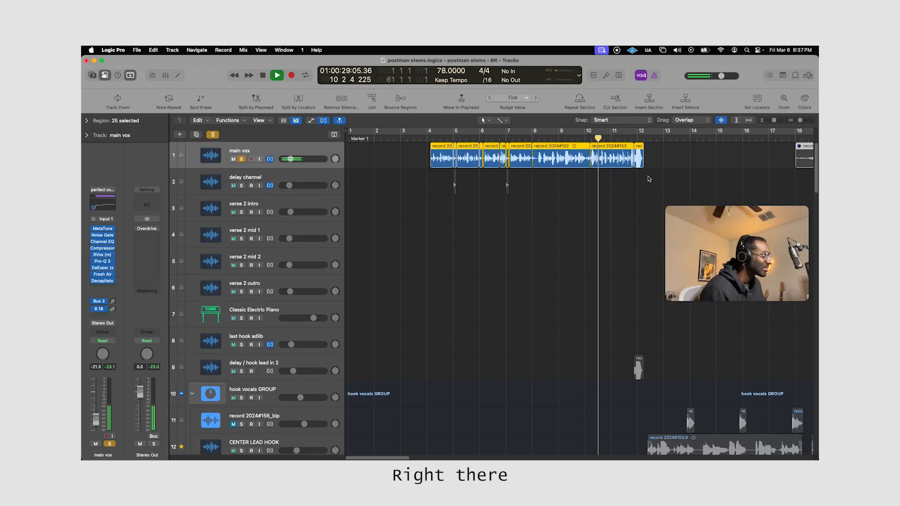
drag(649, 179, 690, 149)
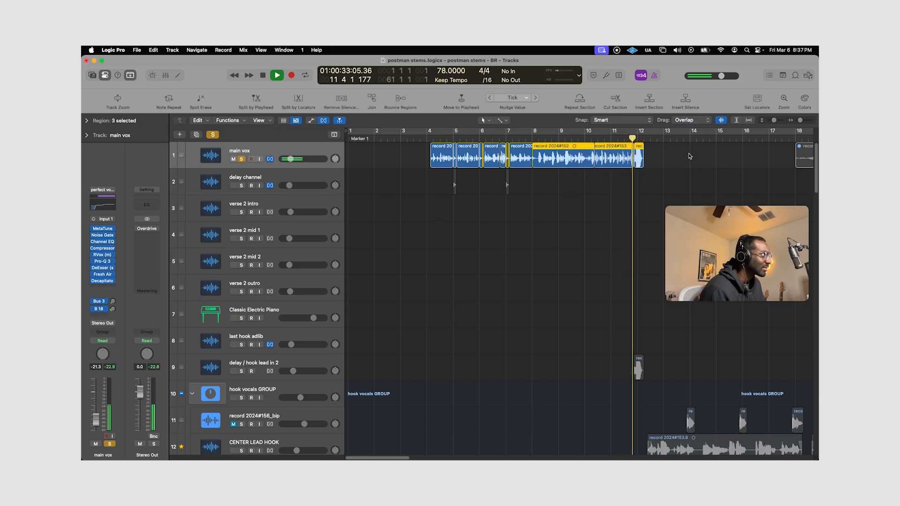
click(690, 156)
key(space)
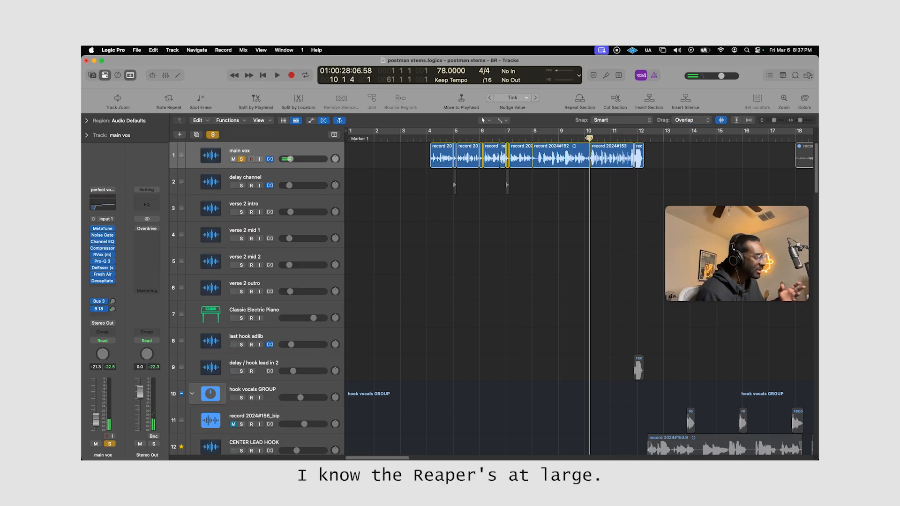
click(241, 160)
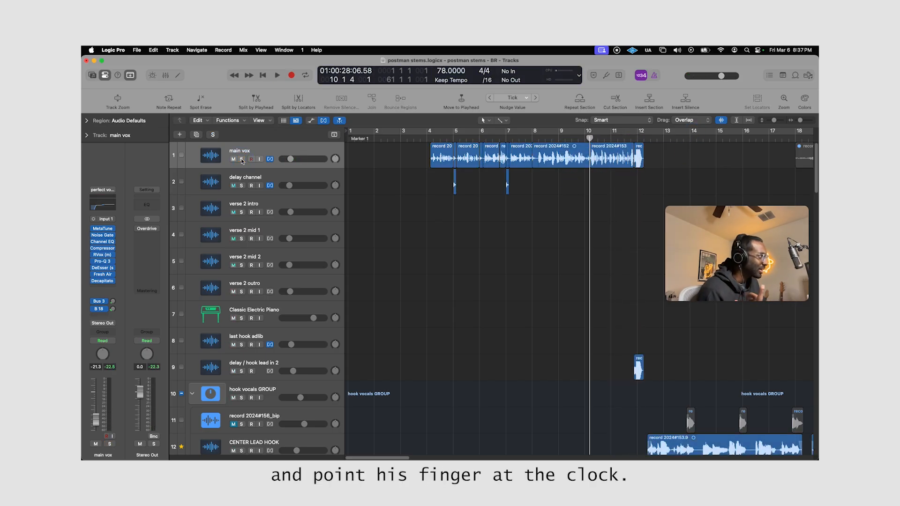
Solo the intro rev track, play its opening region, and stop playback with the solo cleared.
scroll(241, 161, down, 10)
drag(773, 120, 748, 102)
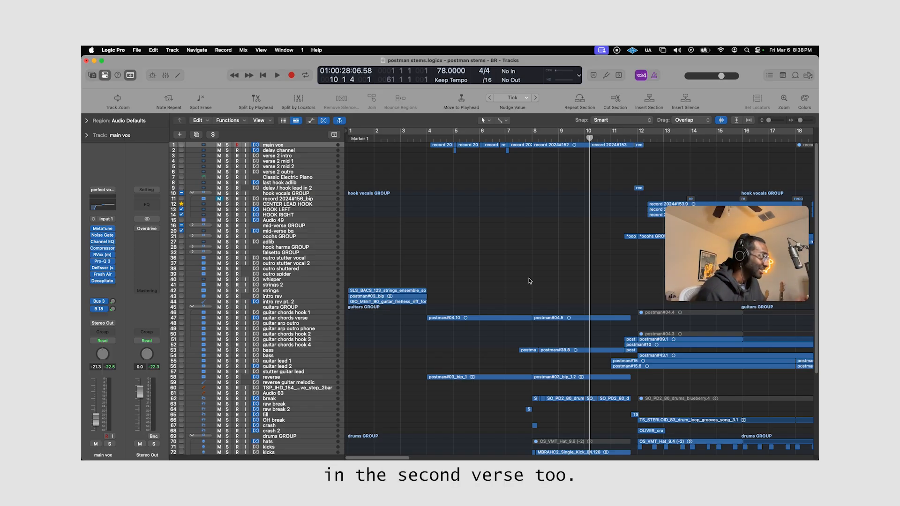
scroll(299, 234, down, 5)
click(299, 205)
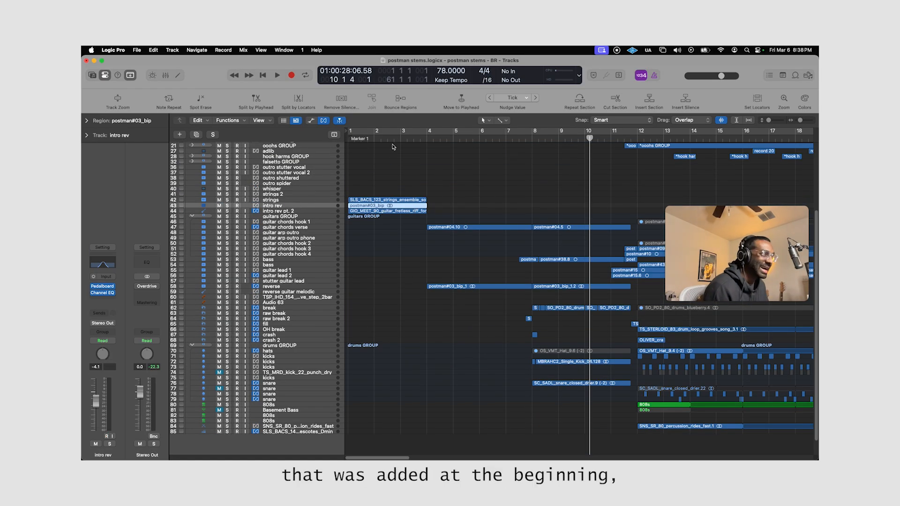
scroll(399, 159, up, 5)
key(s)
drag(768, 120, 773, 120)
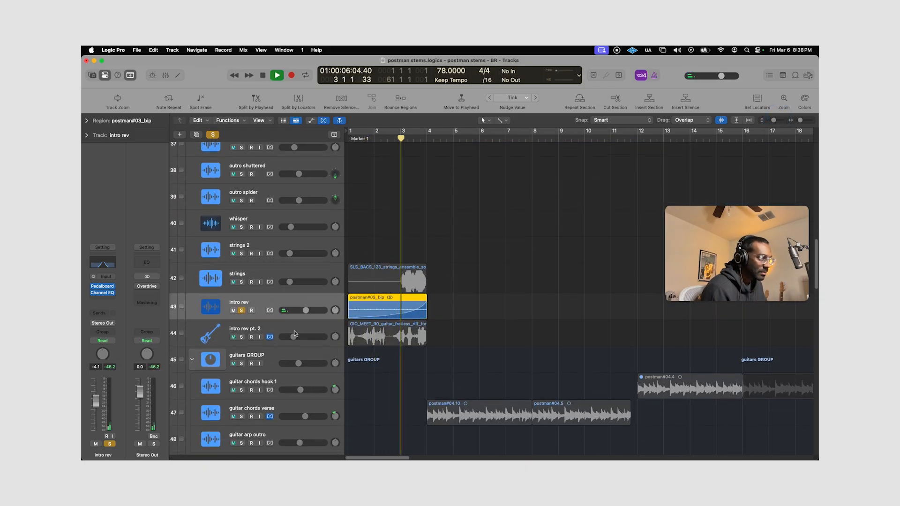
key(s)
key(space)
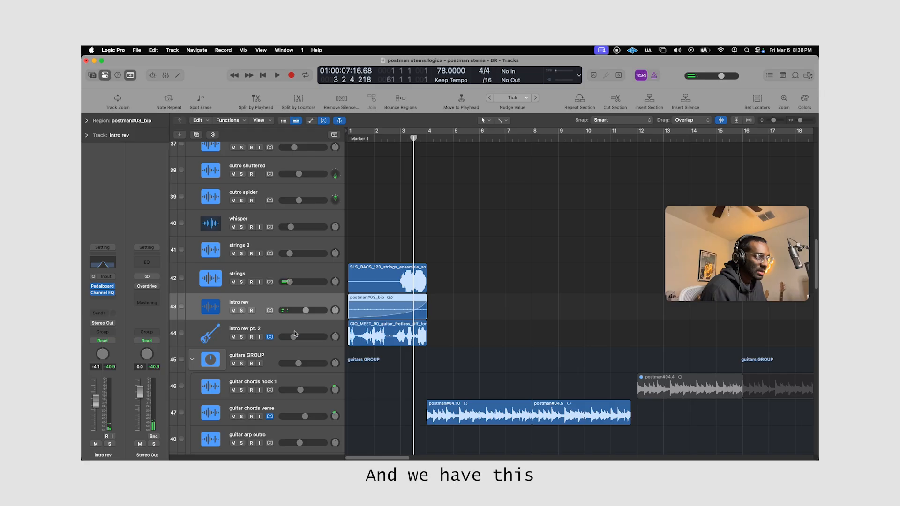
Solo the intro rev pt. 2 track, play it from the beginning of the song, and clear the solo.
key(Down)
key(s)
key(Return)
key(space)
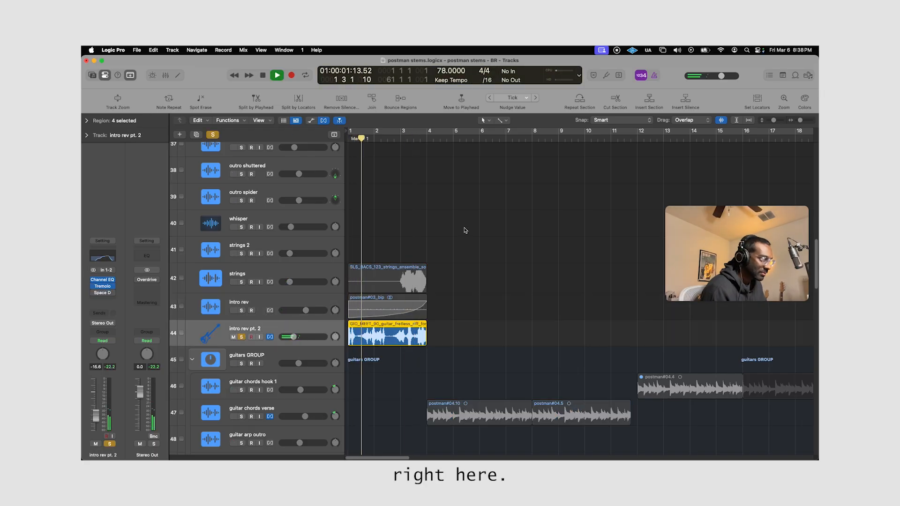
scroll(465, 230, down, 3)
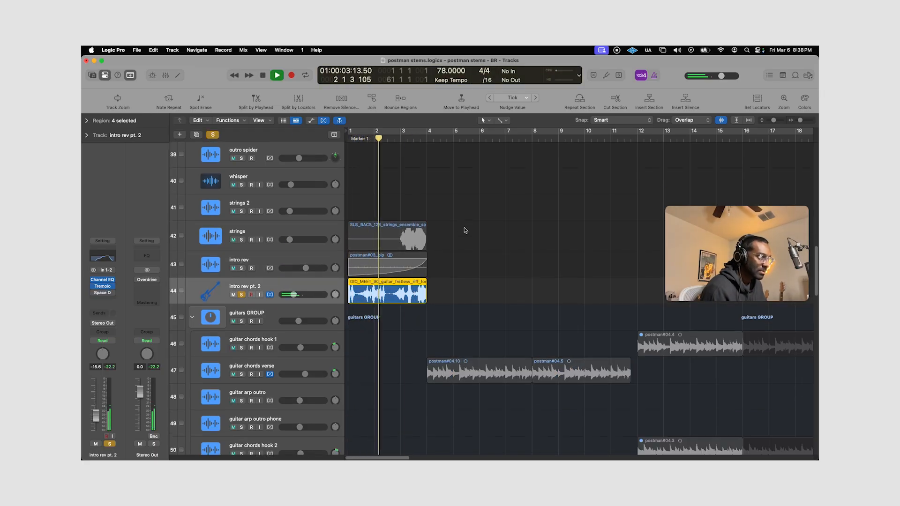
key(space)
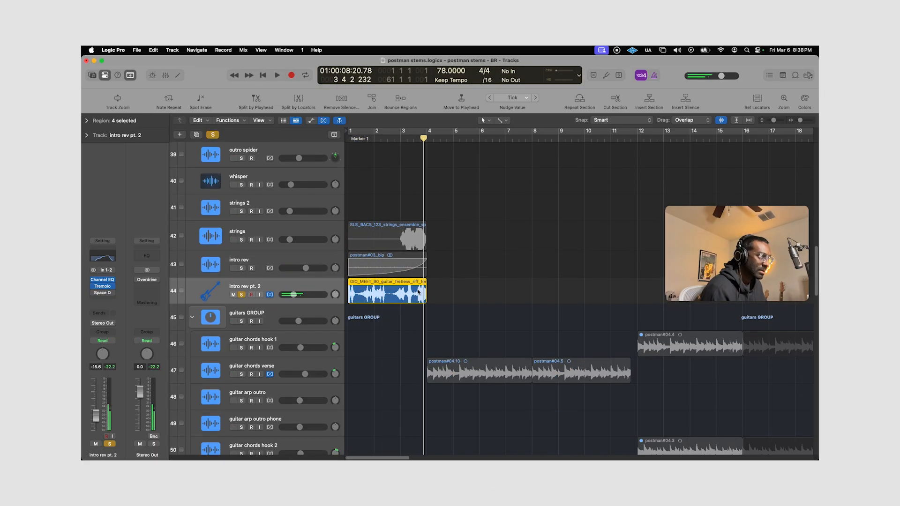
key(s)
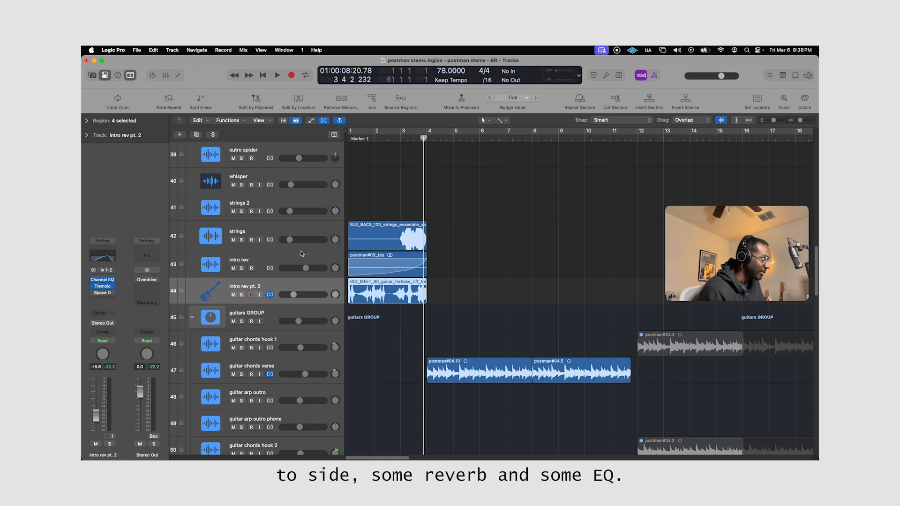
Solo strings track 42 and play its intro region.
click(281, 228)
key(s)
key(space)
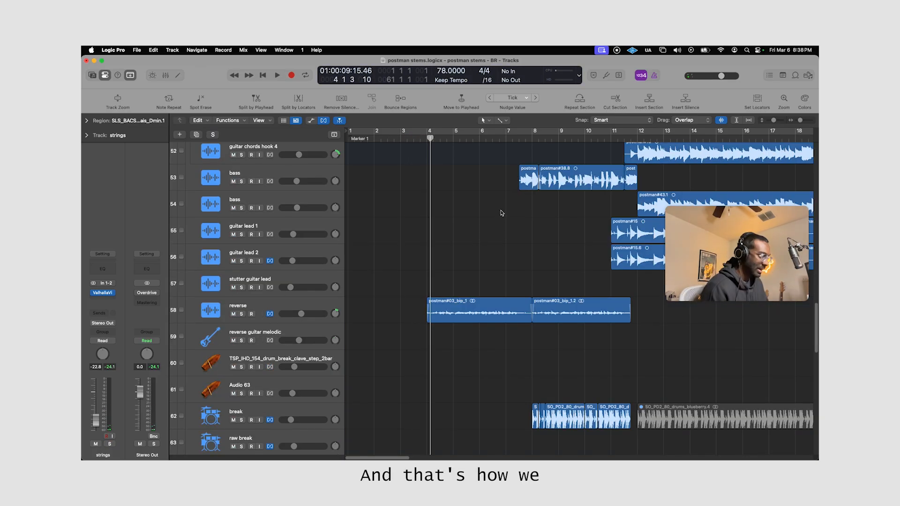
Play the full mix from just before bar 4 through the intro and into the verse.
click(412, 138)
key(space)
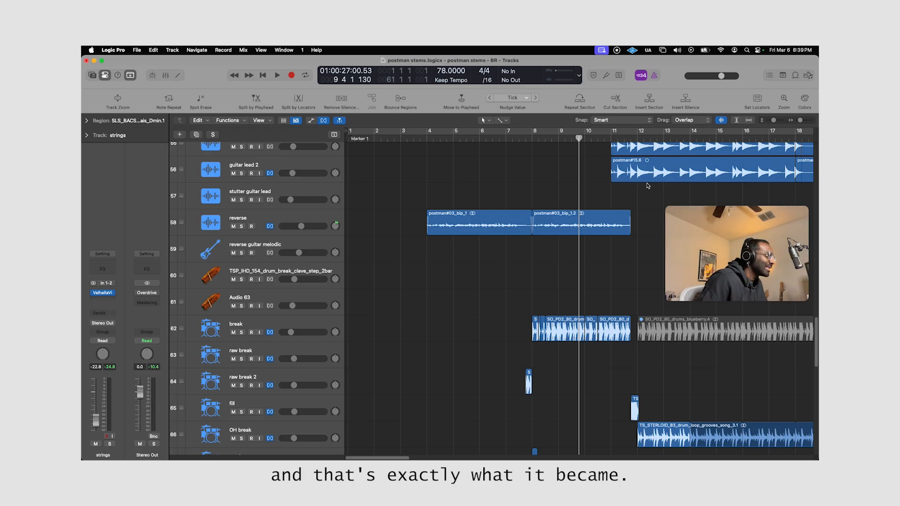
Solo guitar chords hook 3 and guitar chords hook 4, and play their distorted chorus regions from just before bar 12.
scroll(648, 177, up, 2)
scroll(528, 200, right, 6)
scroll(422, 235, up, 5)
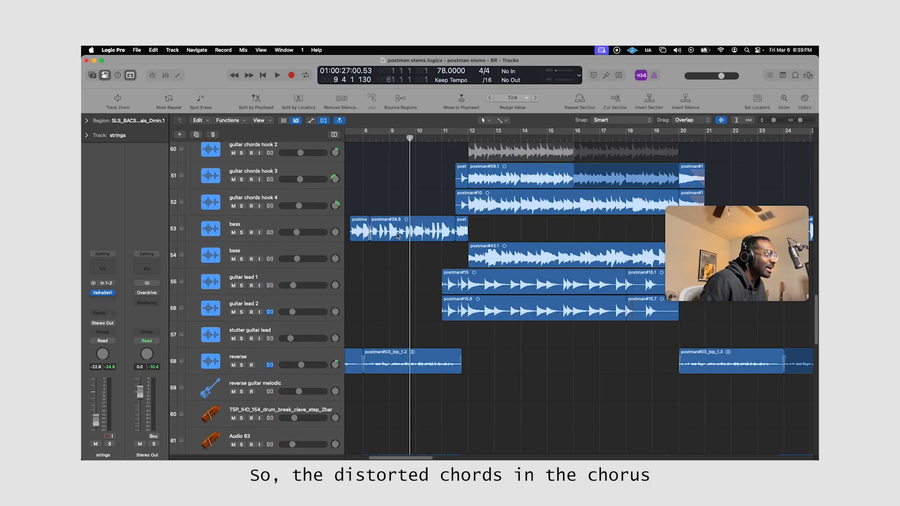
scroll(356, 253, up, 3)
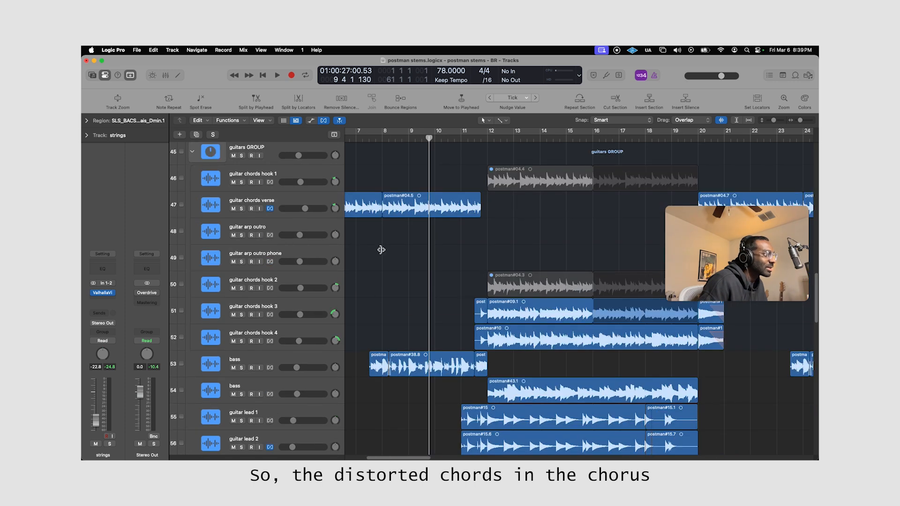
click(307, 306)
shift+click(309, 334)
key(s)
click(480, 138)
key(space)
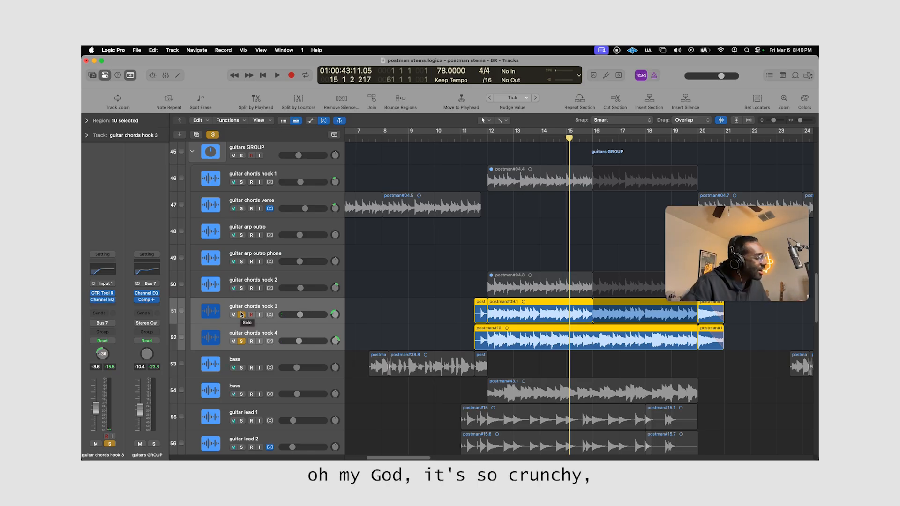
Solo guitar lead 1 and guitar lead 2, play their chorus regions, and clear the solo.
click(317, 266)
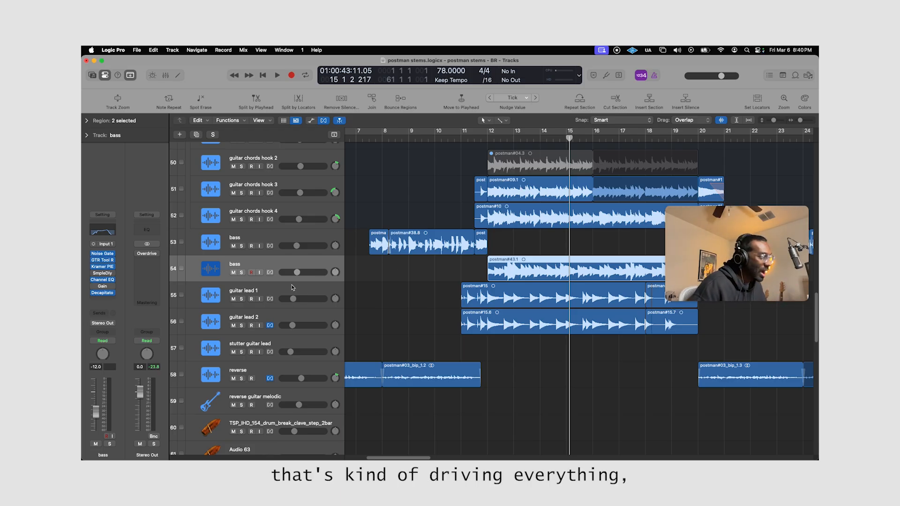
click(291, 287)
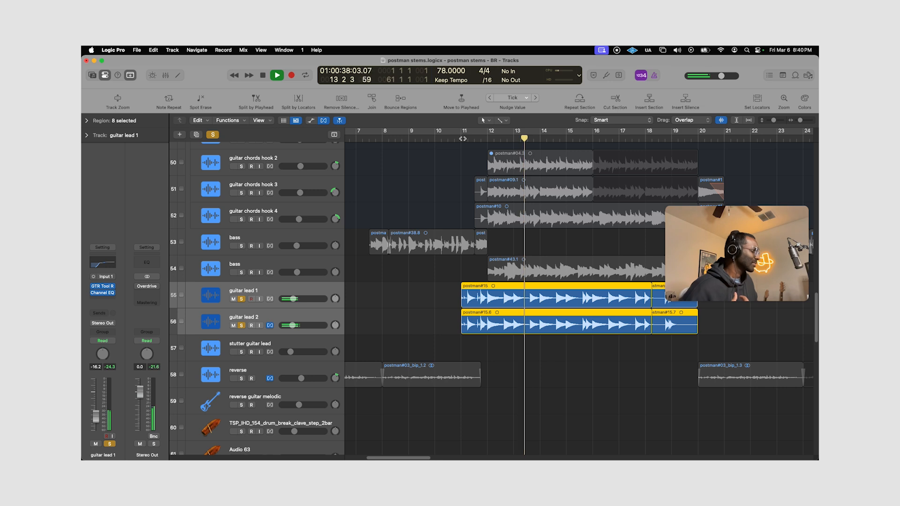
key(space)
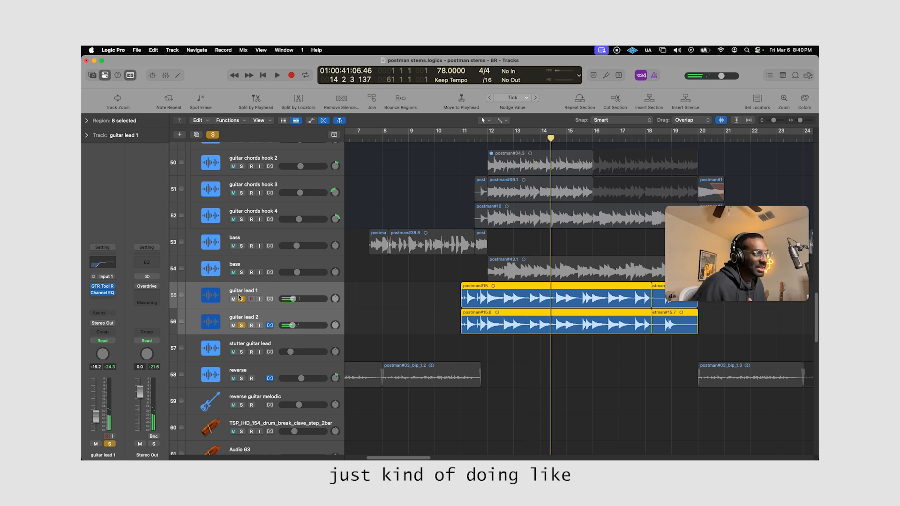
click(238, 298)
Solo the OH break track and play its chorus drum loop from bar 12.
scroll(545, 171, up, 6)
scroll(546, 172, down, 18)
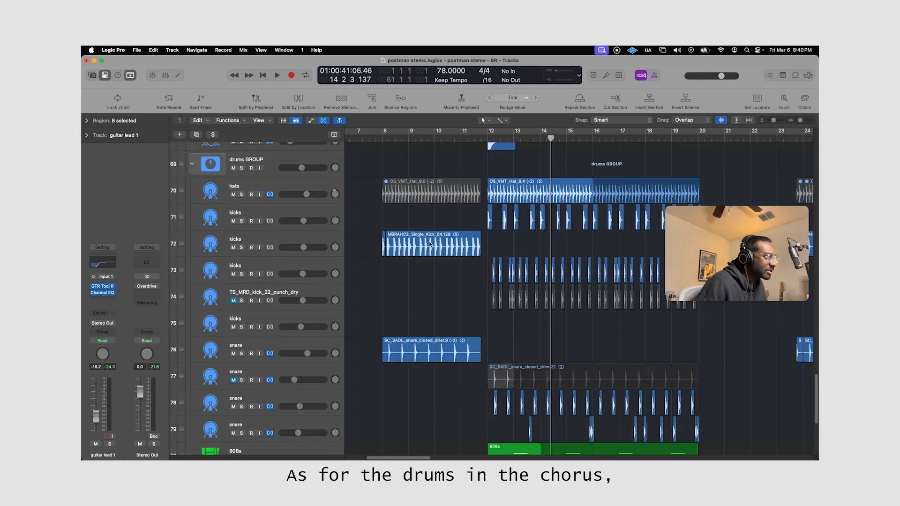
scroll(430, 242, up, 5)
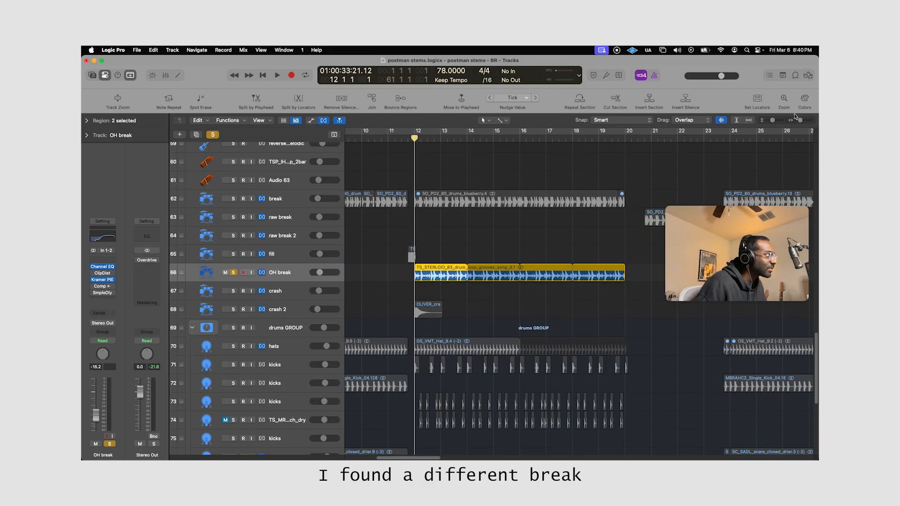
drag(799, 120, 800, 120)
key(space)
Solo the hats track and play it from bar 12, then do the same for the kicks on tracks 71 and 73.
scroll(497, 211, down, 5)
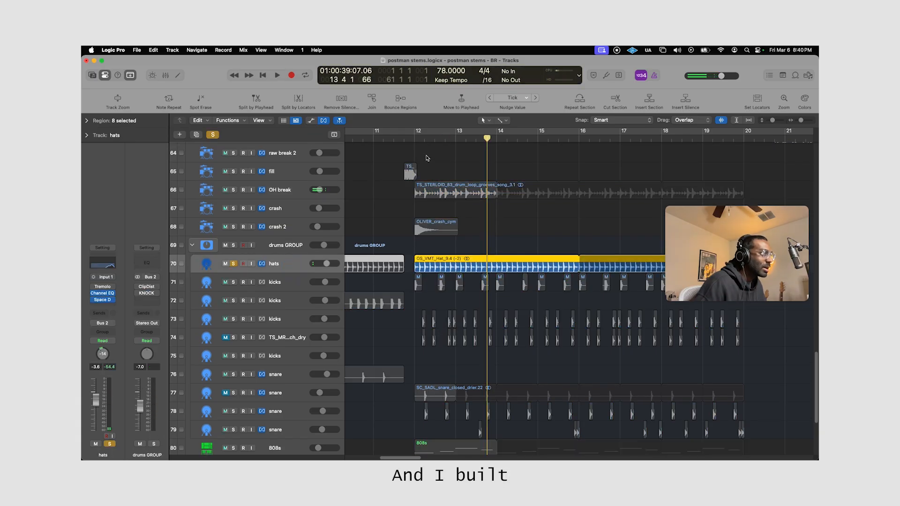
click(416, 136)
key(space)
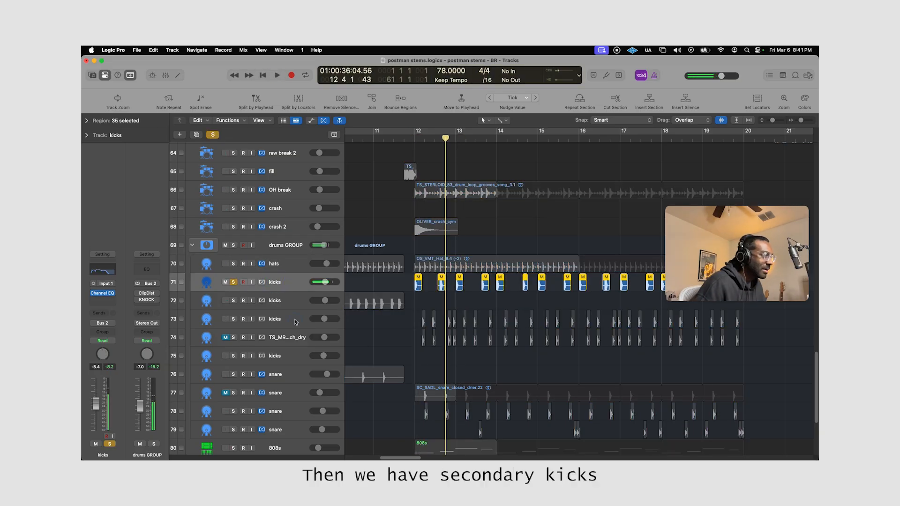
click(297, 322)
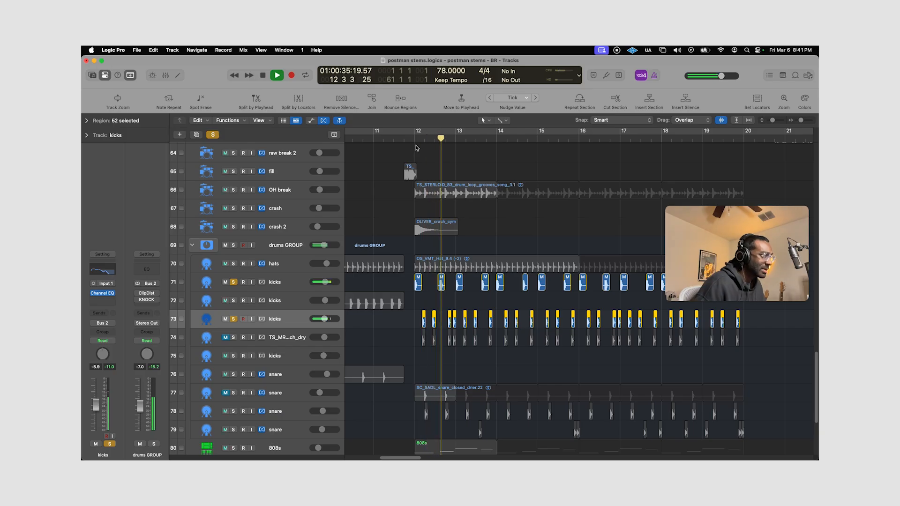
key(space)
Add the snares on tracks 78 and 79 to the soloed kicks and play the chorus pattern.
click(288, 414)
scroll(388, 380, down, 5)
click(304, 345)
key(space)
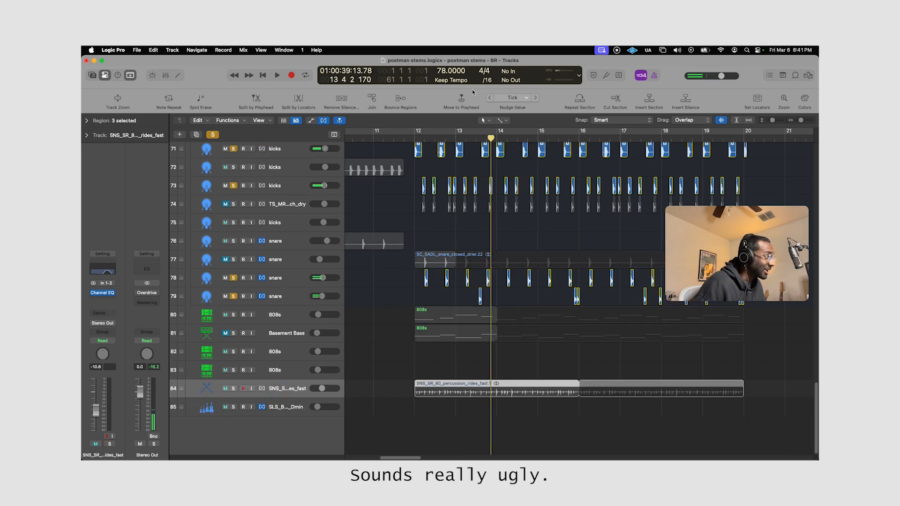
Solo the percussion rides track and play its chorus region from bar 12.
key(s)
click(415, 138)
key(space)
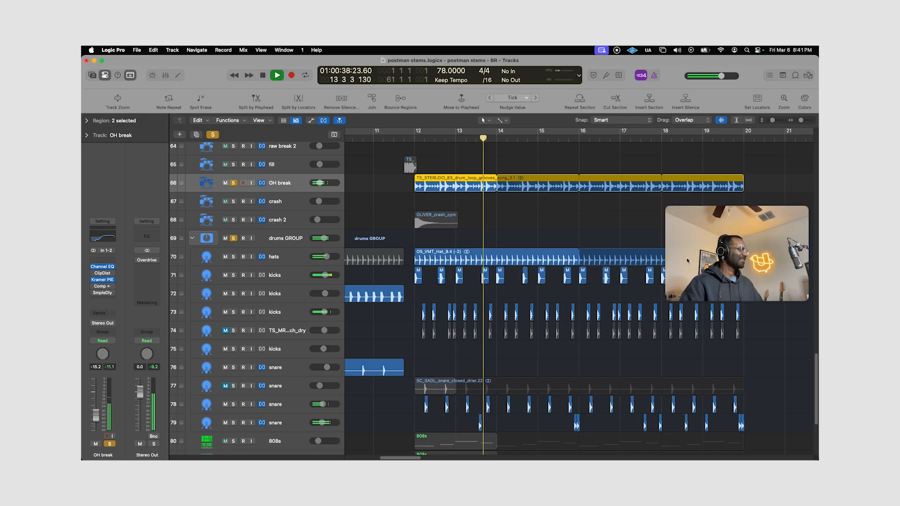
Play the chorus from bar 12 with the crash 2, OH break and drums GROUP tracks soloed together.
key(space)
click(292, 226)
click(281, 183)
key(s)
click(410, 138)
key(space)
Add the fill track to the soloed chorus drums and play from just before its region into bar 12.
scroll(461, 181, left, 5)
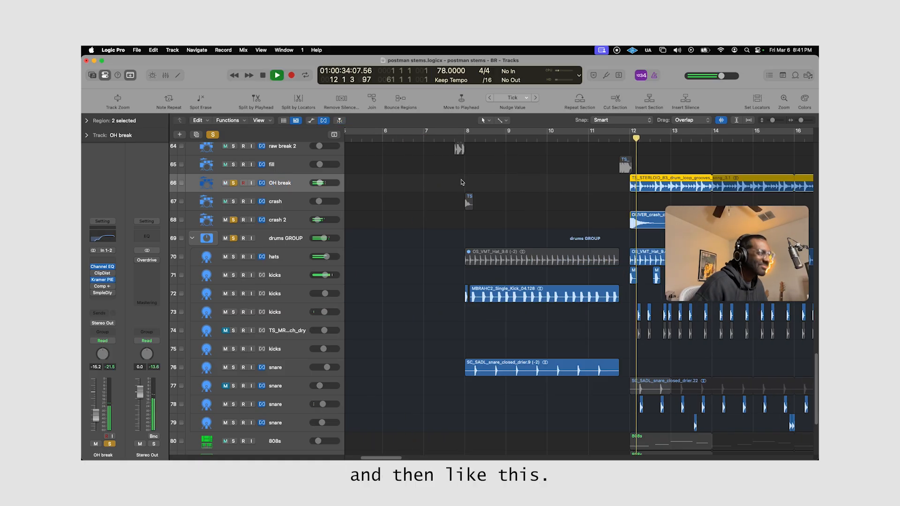
scroll(462, 181, right, 5)
shift+click(456, 166)
key(space)
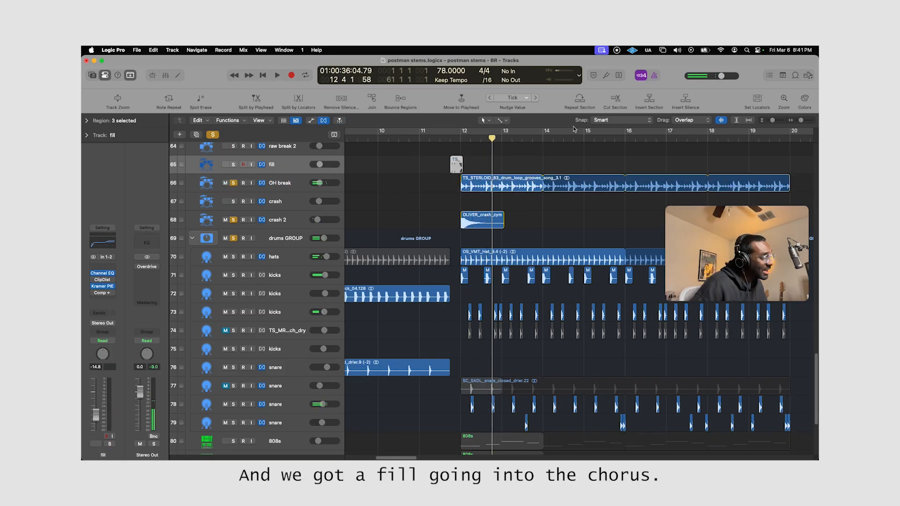
click(444, 138)
key(space)
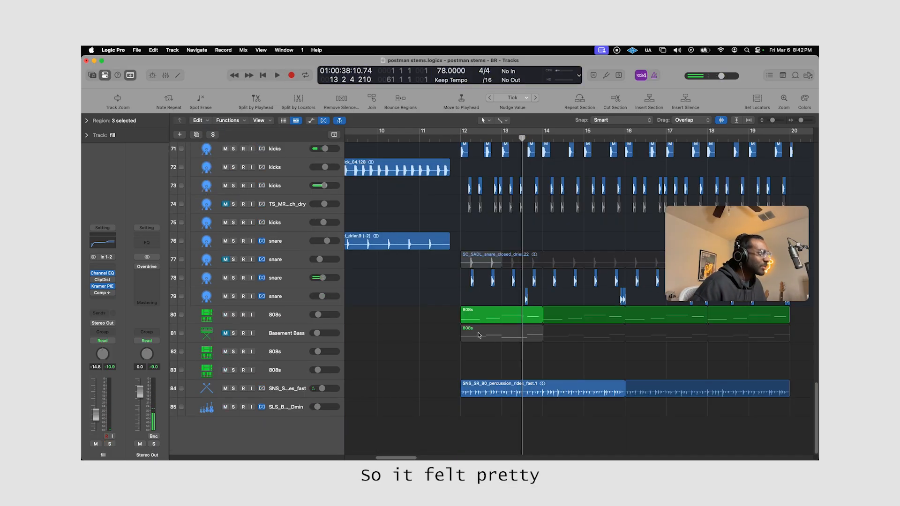
Solo the 808s on track 80 and play them from the start of the chorus.
scroll(428, 340, up, 3)
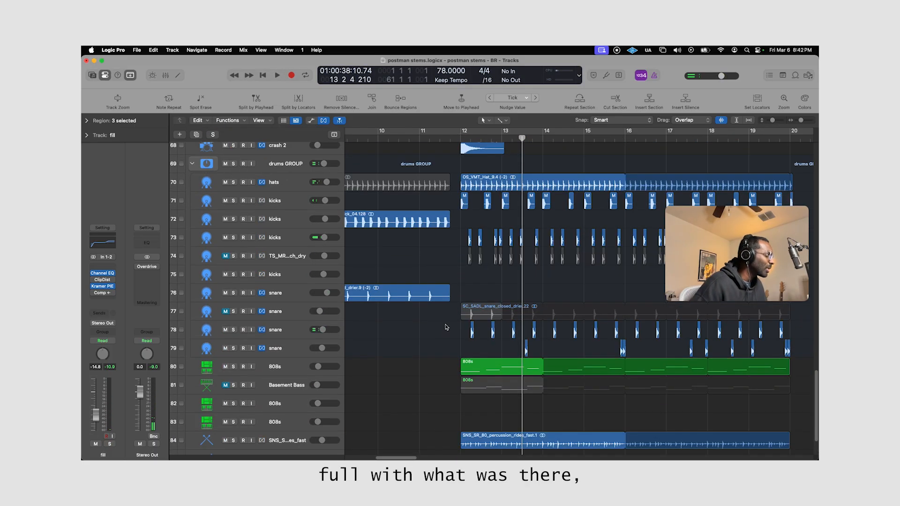
scroll(421, 333, down, 3)
click(289, 313)
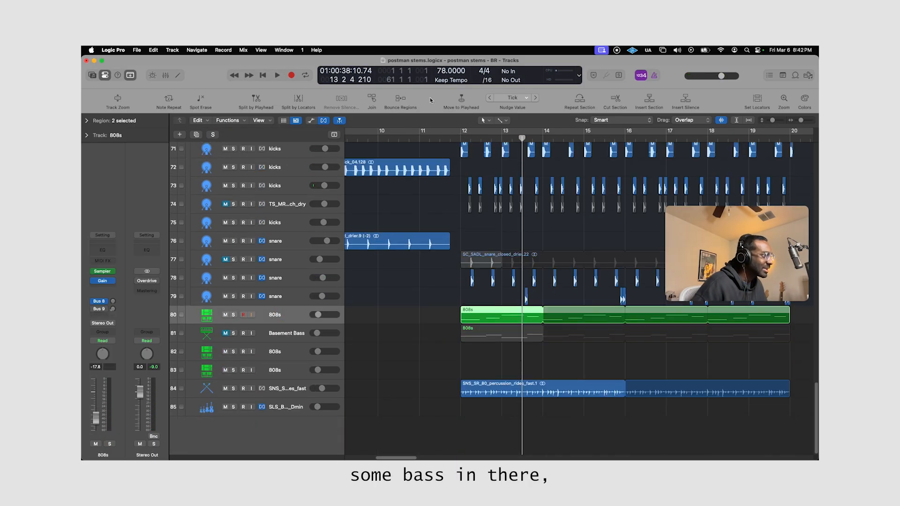
key(s)
click(455, 139)
key(space)
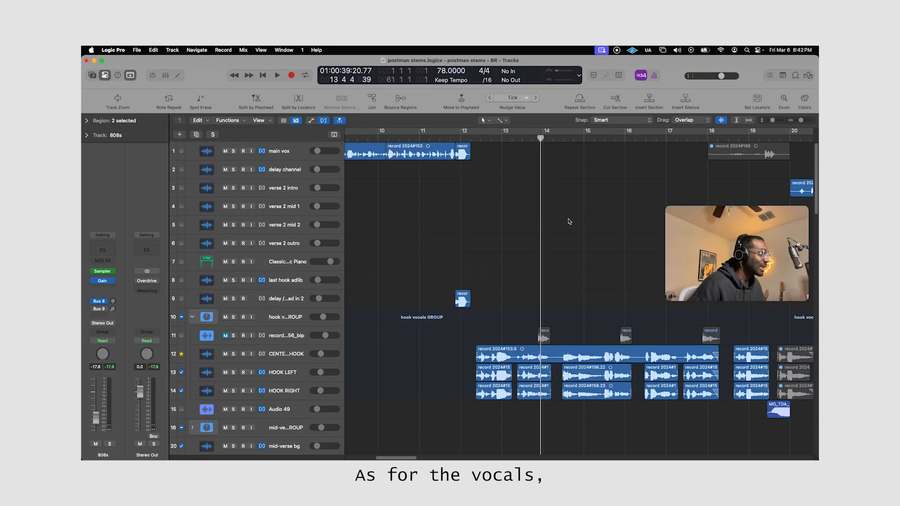
Solo the hook vocals GROUP and play its center, left and right vocals in the chorus.
drag(772, 121, 770, 120)
scroll(542, 346, right, 5)
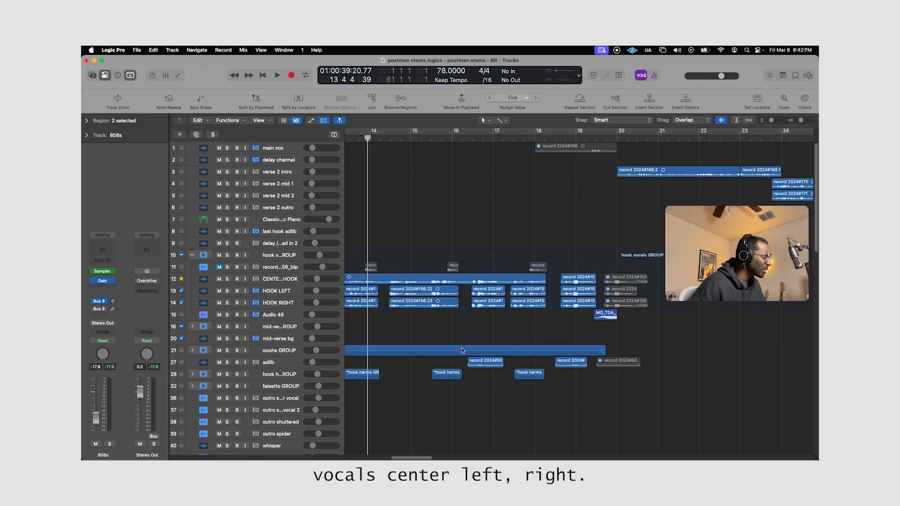
scroll(436, 323, left, 5)
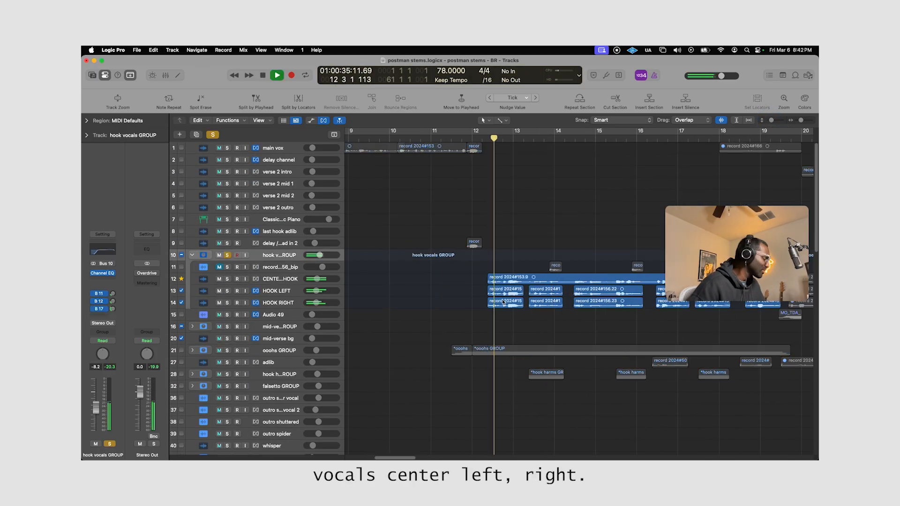
scroll(502, 301, down, 5)
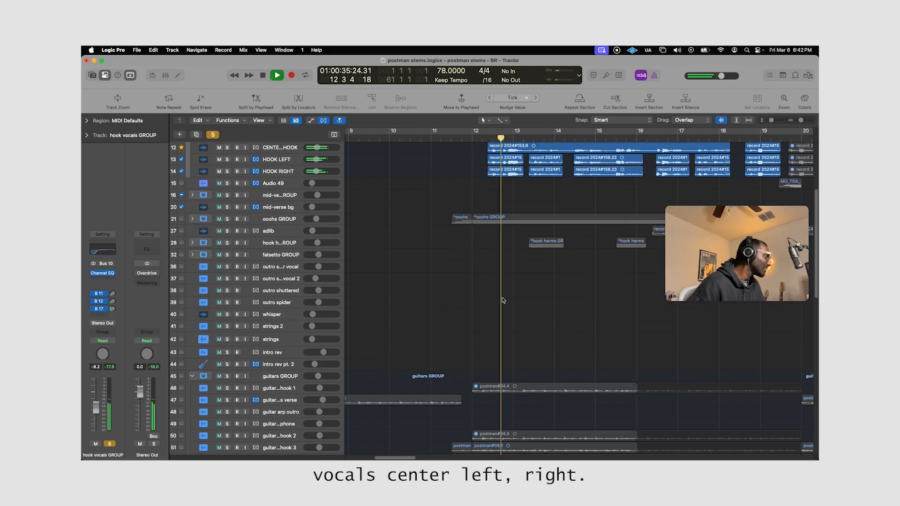
scroll(502, 300, up, 4)
scroll(501, 302, down, 4)
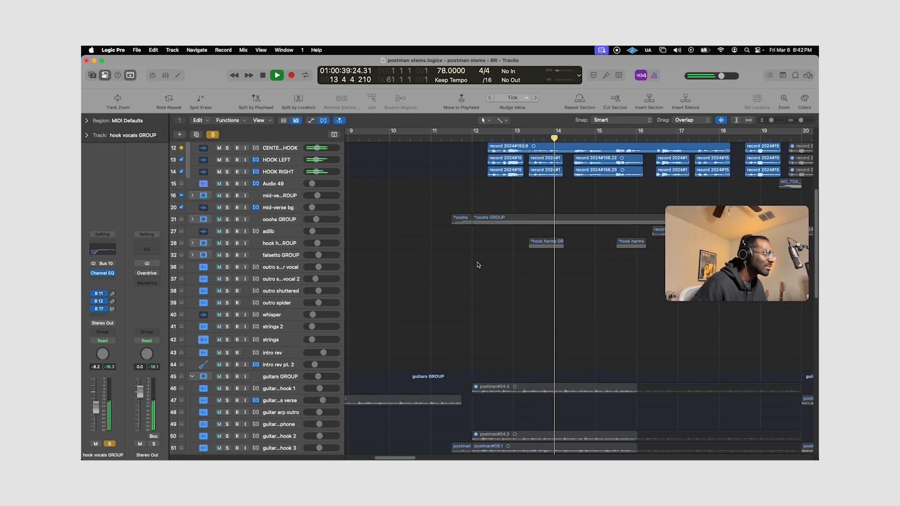
Solo the hook harms GROUP, play its first chorus region from shortly after bar 13, and clear the solo.
scroll(351, 249, right, 3)
click(294, 244)
key(s)
drag(481, 138, 472, 137)
scroll(502, 288, up, 3)
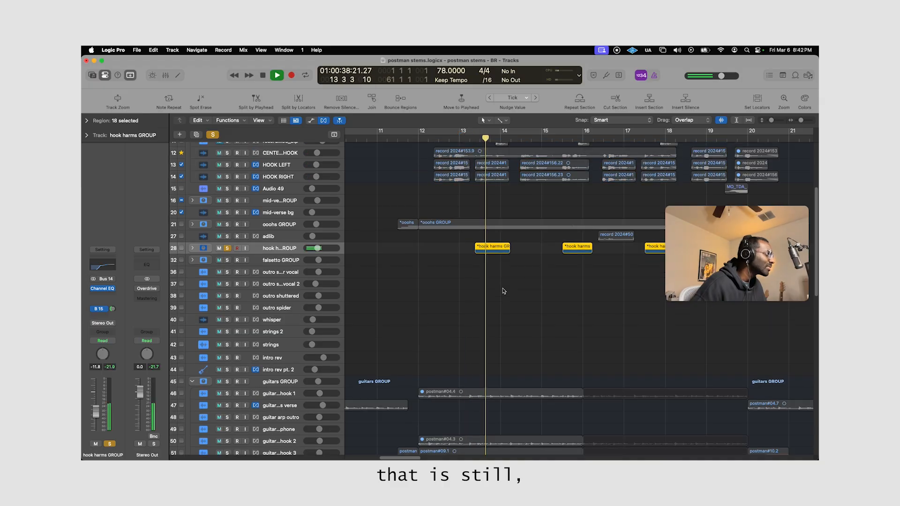
key(space)
key(s)
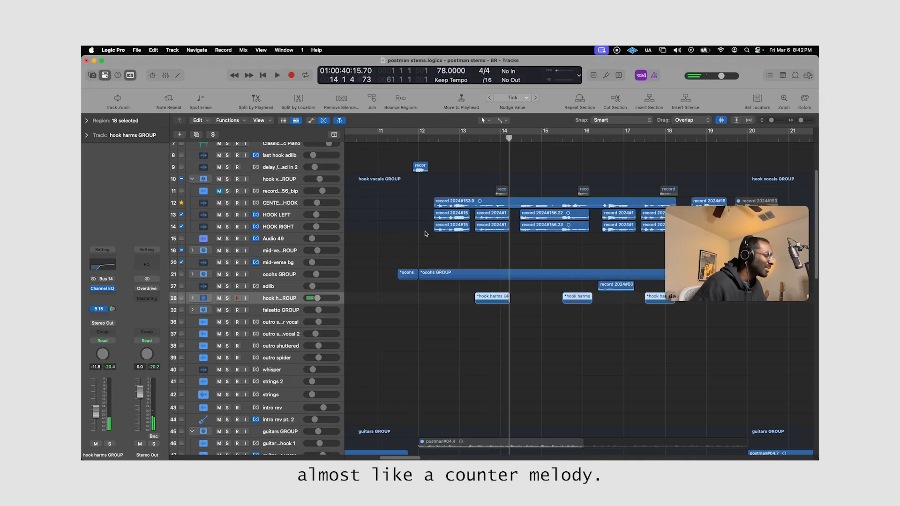
Expand the ooohs GROUP to show its five OOOH tracks, and listen to the group in solo.
click(183, 276)
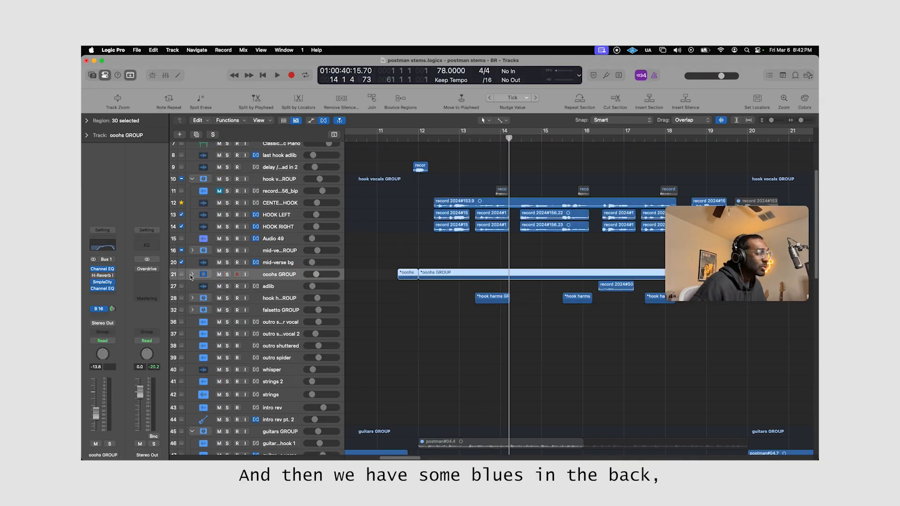
click(191, 277)
scroll(405, 211, down, 1)
key(s)
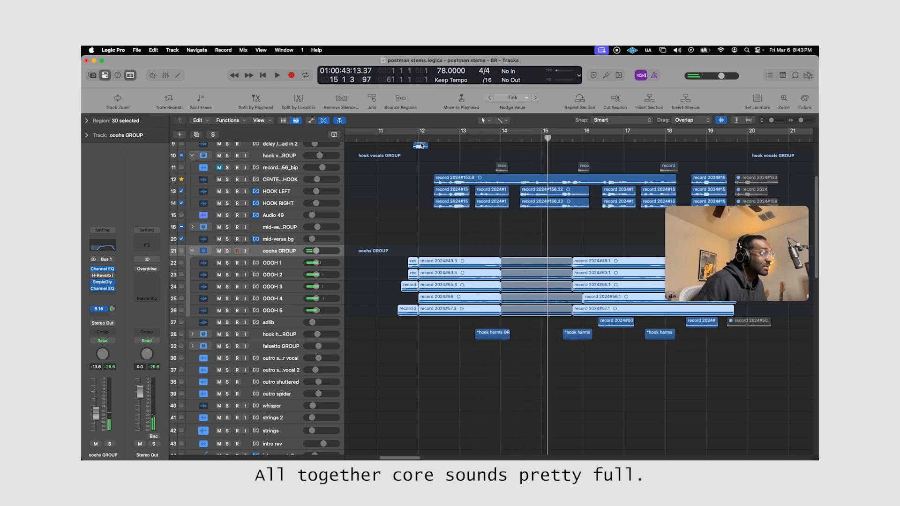
Play the full chorus from just before bar 12 with nothing soloed, and stop playback.
click(402, 138)
key(space)
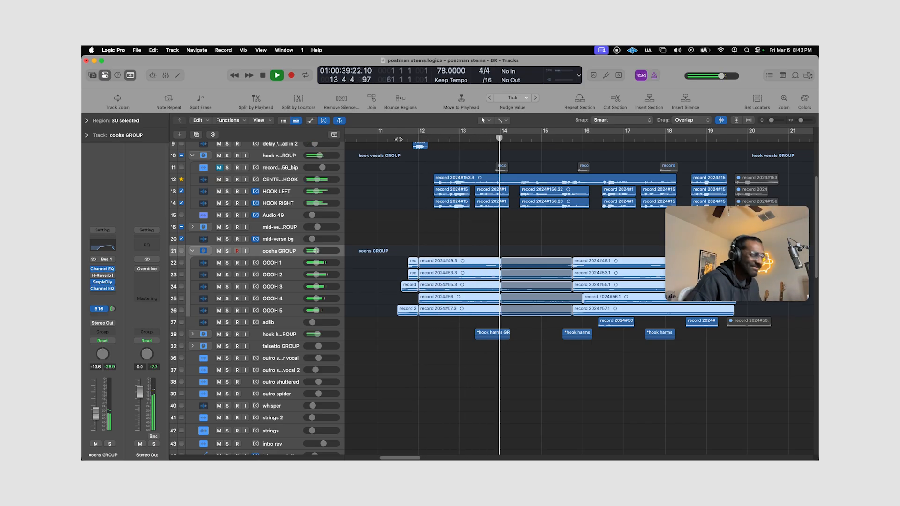
key(space)
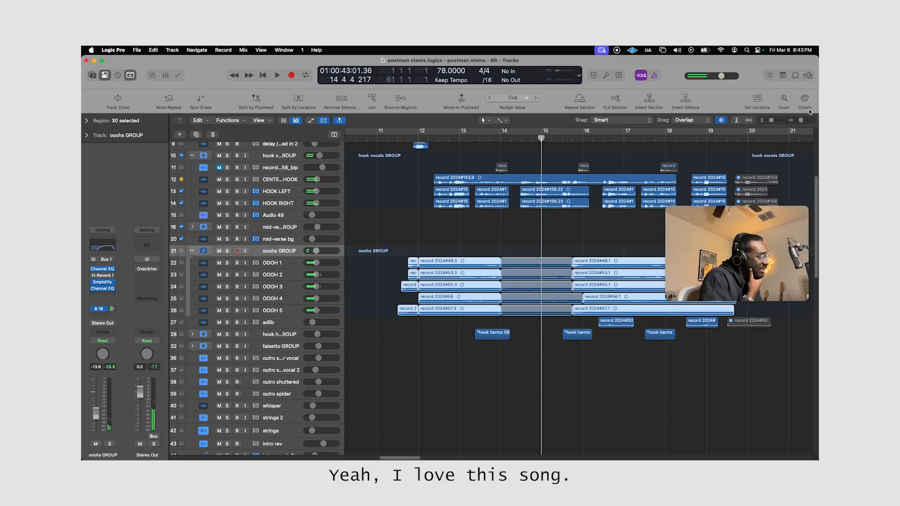
Solo the Audio 49 guitar feedback track, play its short region from about bar 19, and clear the solo.
drag(801, 121, 767, 120)
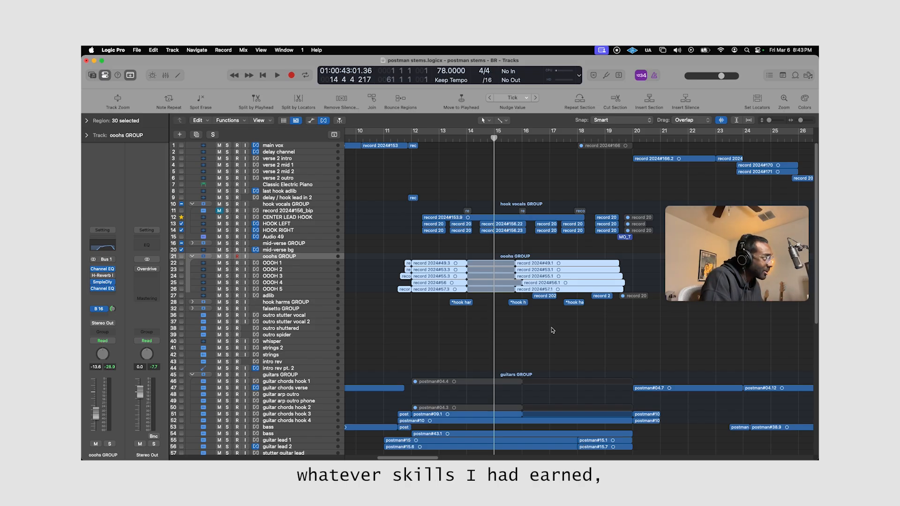
scroll(552, 331, down, 2)
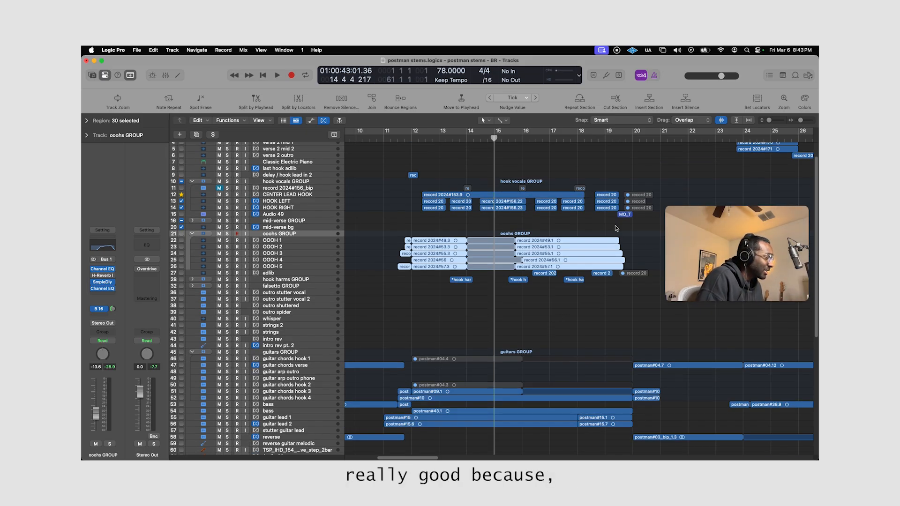
key(super+Down)
click(320, 219)
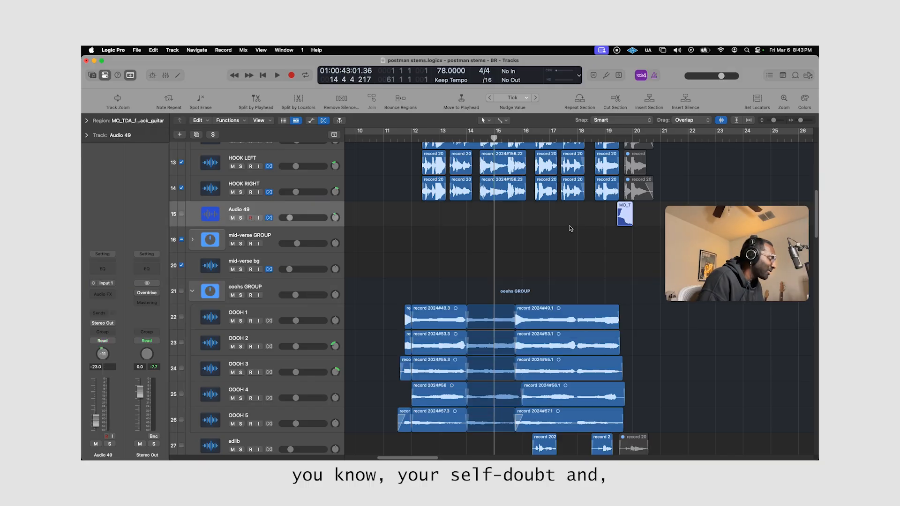
click(624, 218)
drag(591, 219, 710, 252)
drag(640, 253, 640, 252)
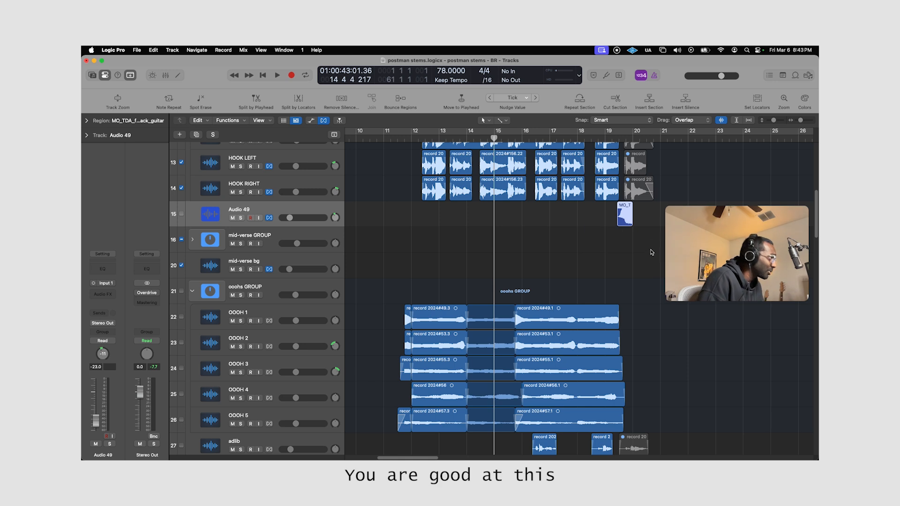
mouse_move(570, 221)
mouse_down()
mouse_move(663, 301)
mouse_move(636, 233)
mouse_move(648, 243)
mouse_move(576, 217)
mouse_up()
click(576, 217)
key(s)
click(620, 137)
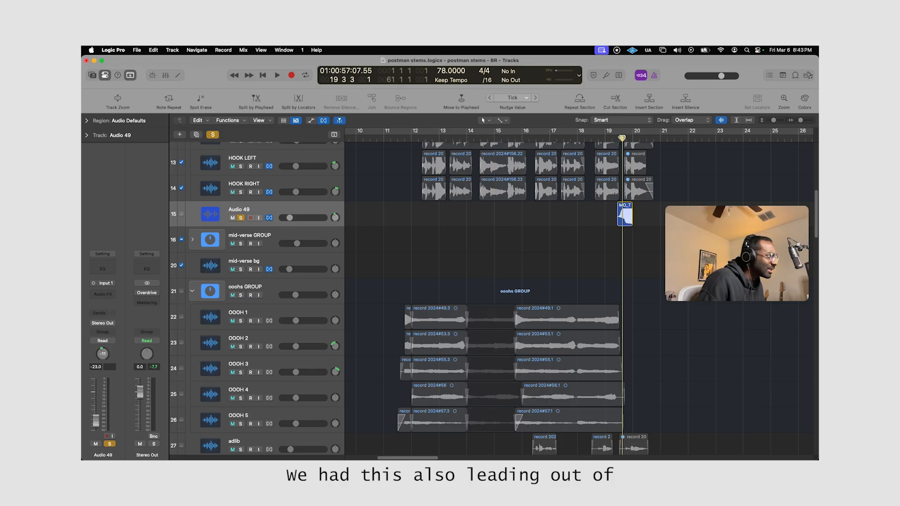
scroll(662, 205, down, 5)
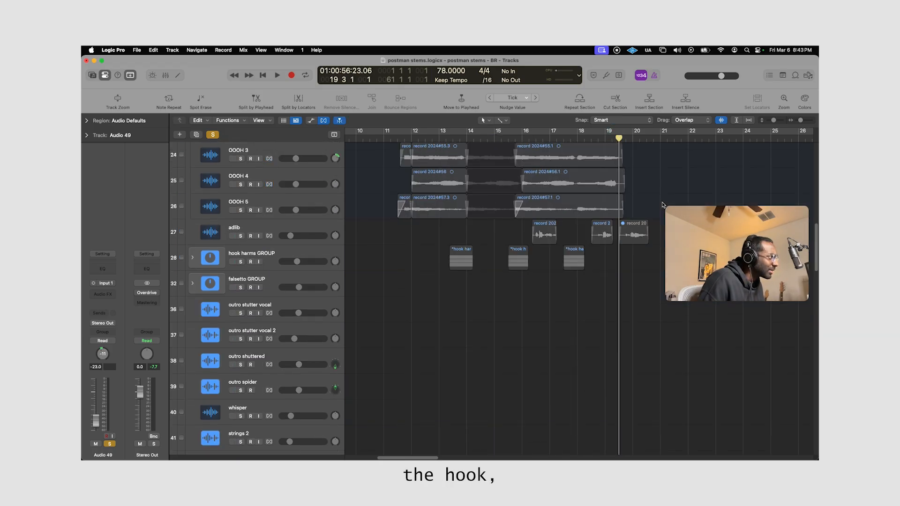
scroll(652, 206, up, 5)
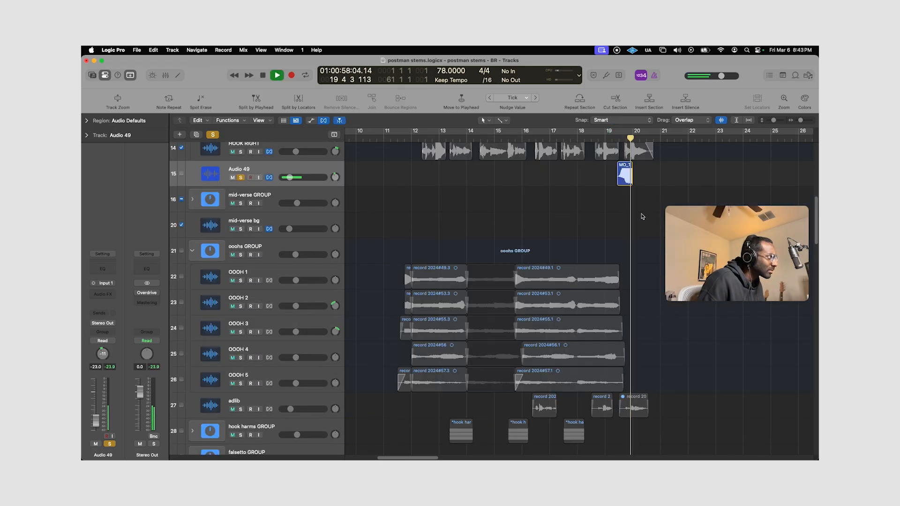
key(s)
Examine the second verse's arrangement from bar 20 onward across the vocal, guitar, bass, reverse and drum tracks.
scroll(644, 214, up, 8)
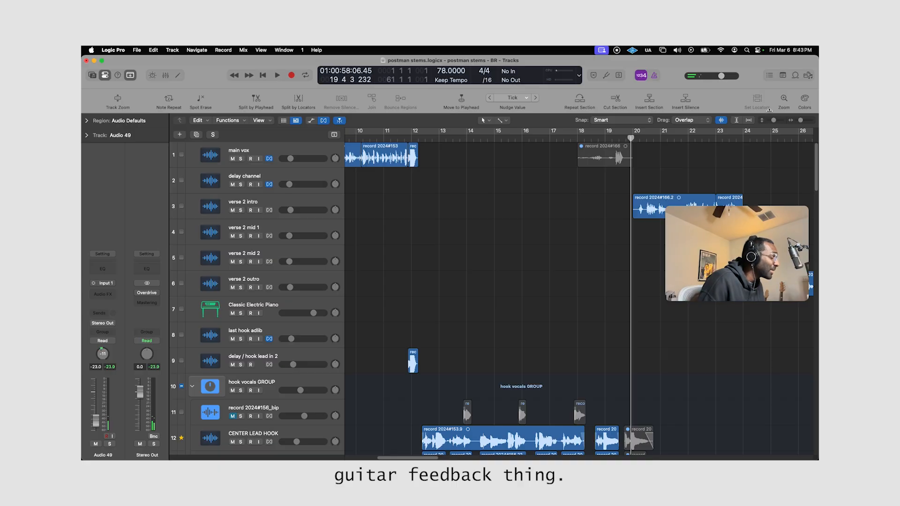
drag(770, 120, 799, 120)
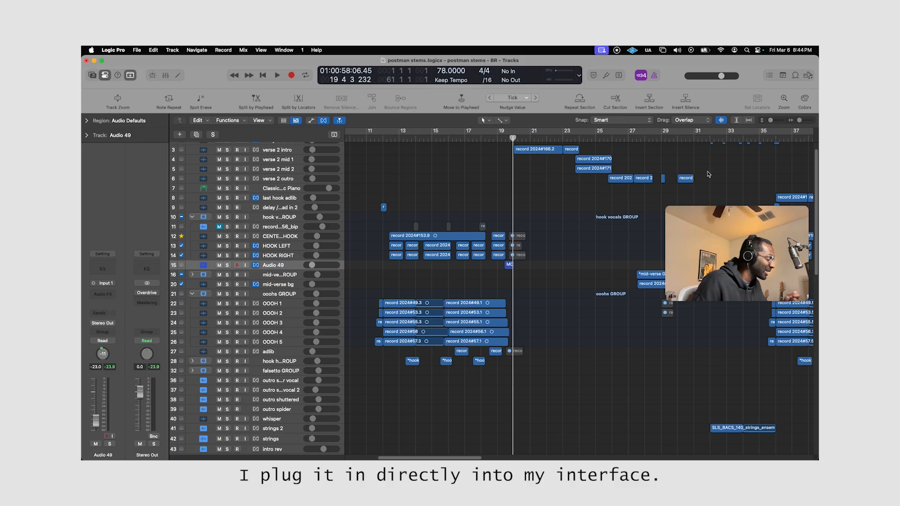
scroll(570, 192, down, 10)
scroll(468, 226, right, 3)
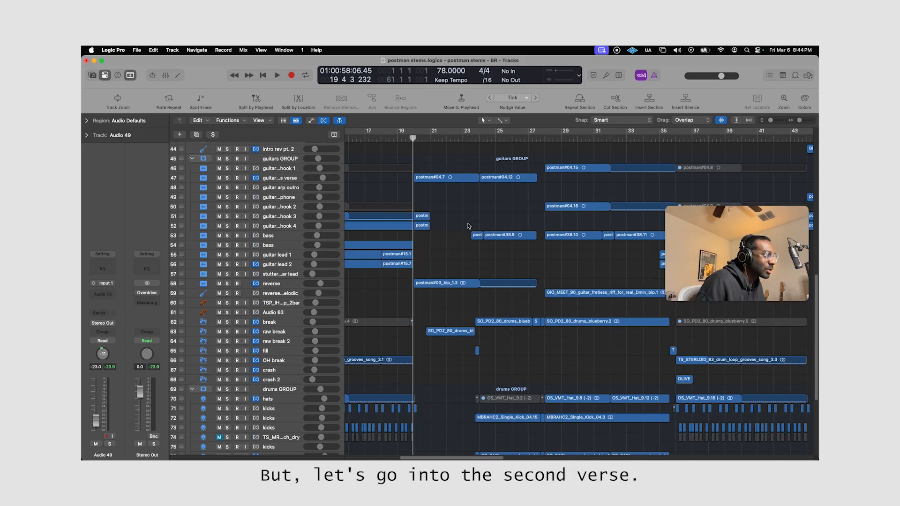
scroll(467, 226, up, 5)
click(287, 286)
scroll(544, 259, down, 5)
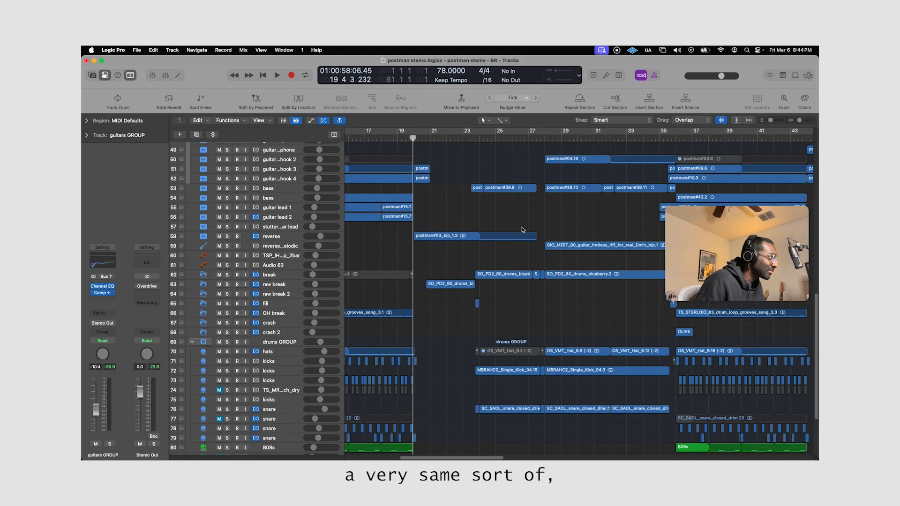
scroll(494, 279, up, 10)
scroll(495, 264, down, 8)
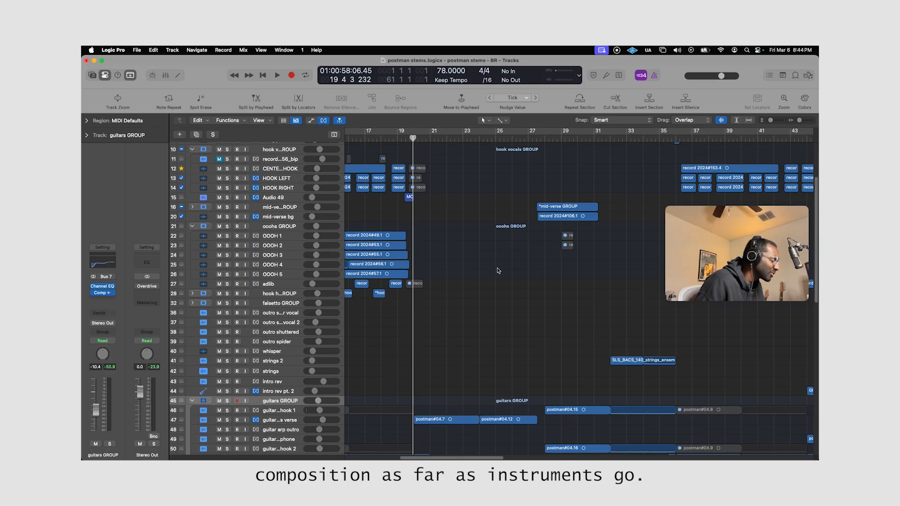
scroll(485, 271, down, 4)
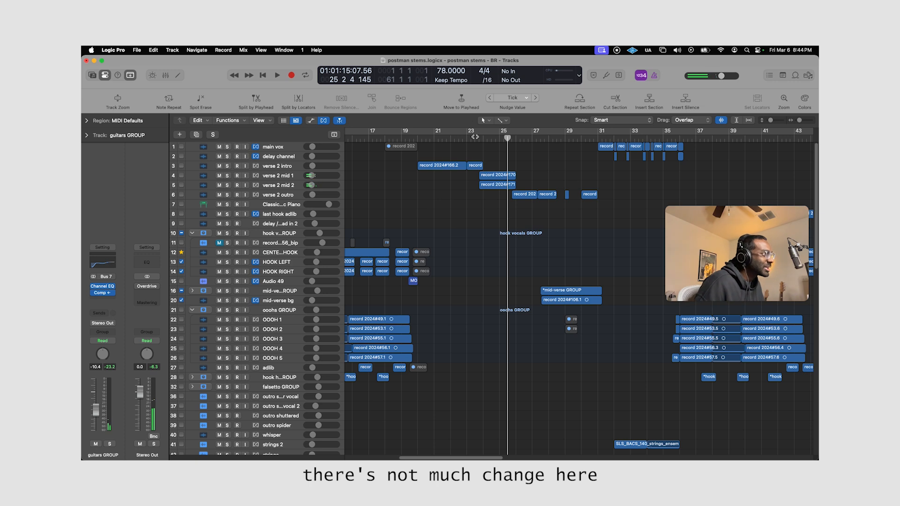
Play the verse 2 intro lead vocal from about bar 21 and stop just before bar 24.
click(470, 136)
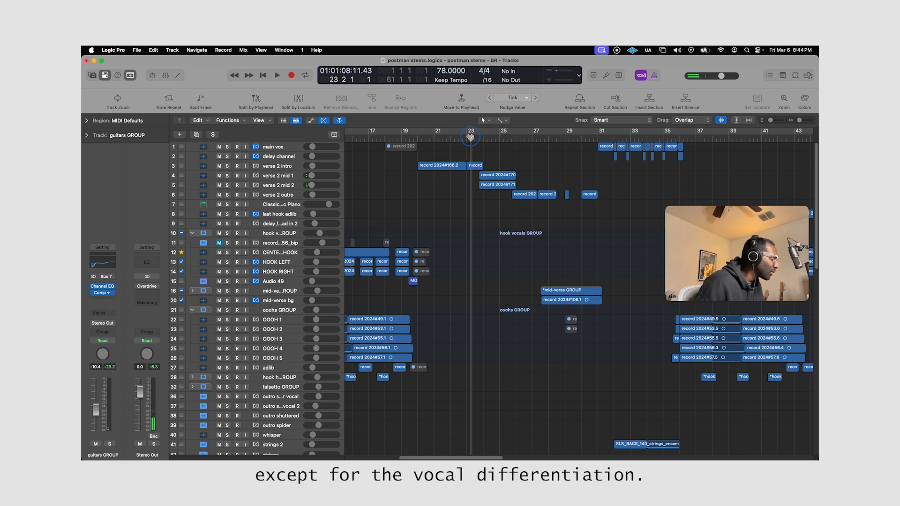
click(442, 134)
click(446, 134)
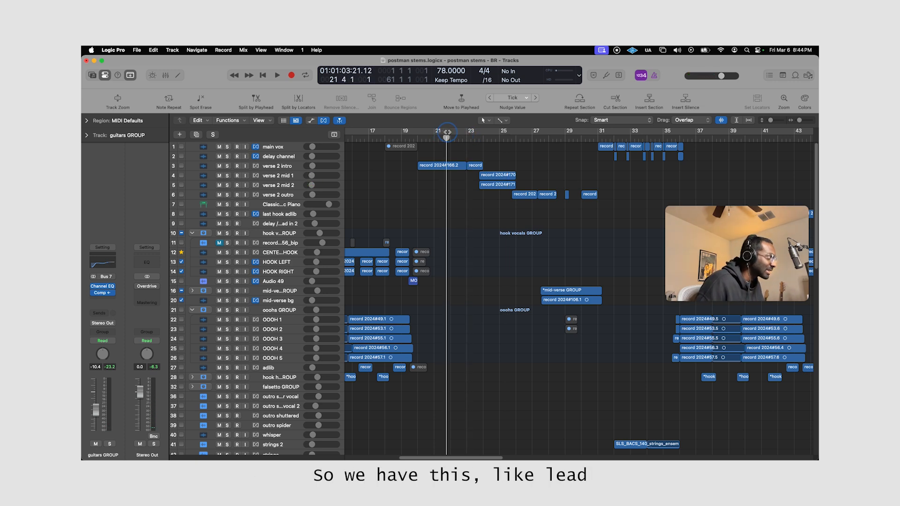
drag(447, 132, 452, 133)
key(space)
click(476, 139)
key(space)
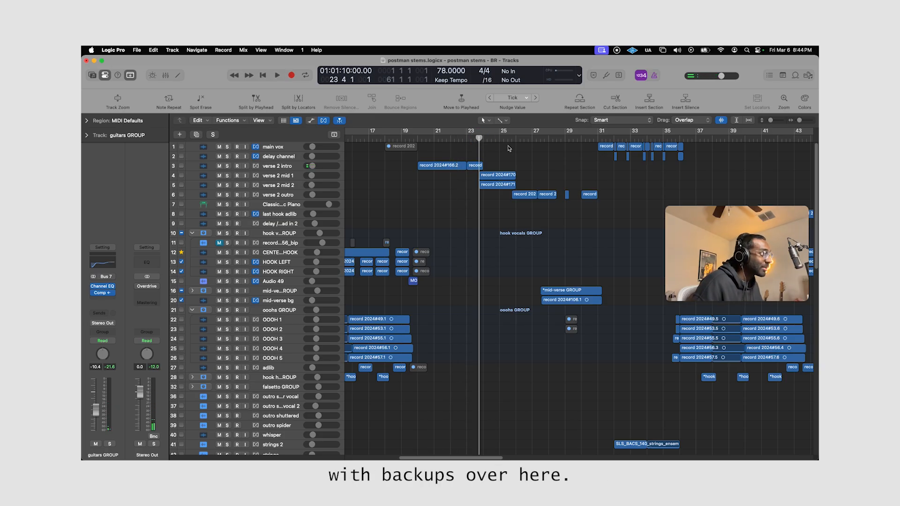
Play the verse 2 mid 1 and verse 2 mid 2 vocals from around bar 24 with nothing soloed.
key(space)
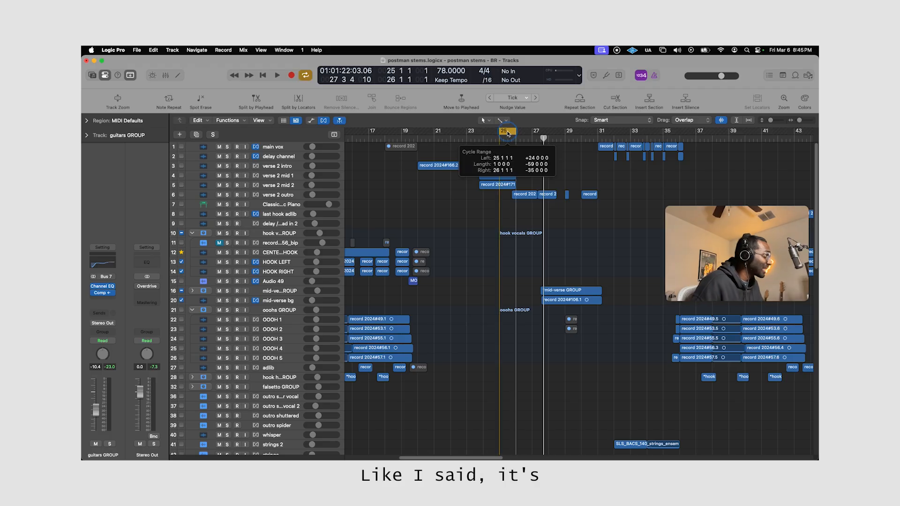
click(510, 141)
key(space)
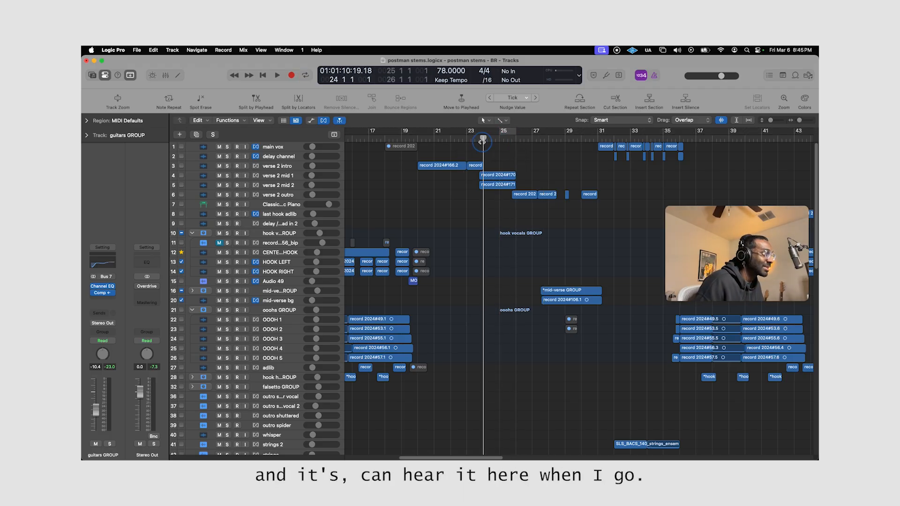
key(space)
key(space)
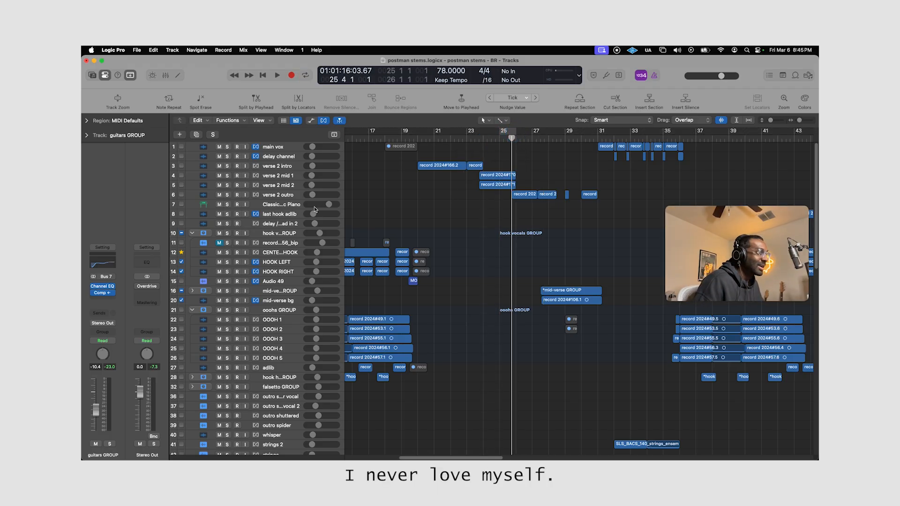
Select the verse 2 outro track and play its section from just before bar 26 to about bar 31.
click(295, 196)
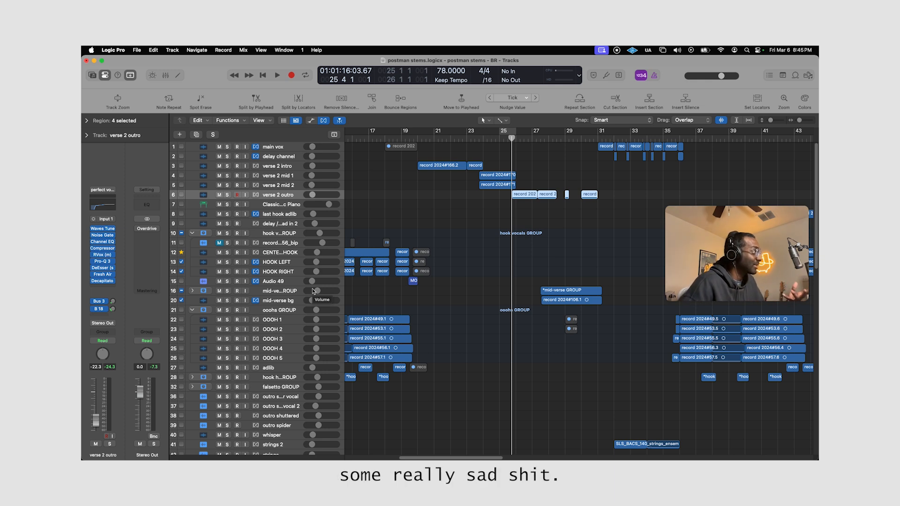
key(space)
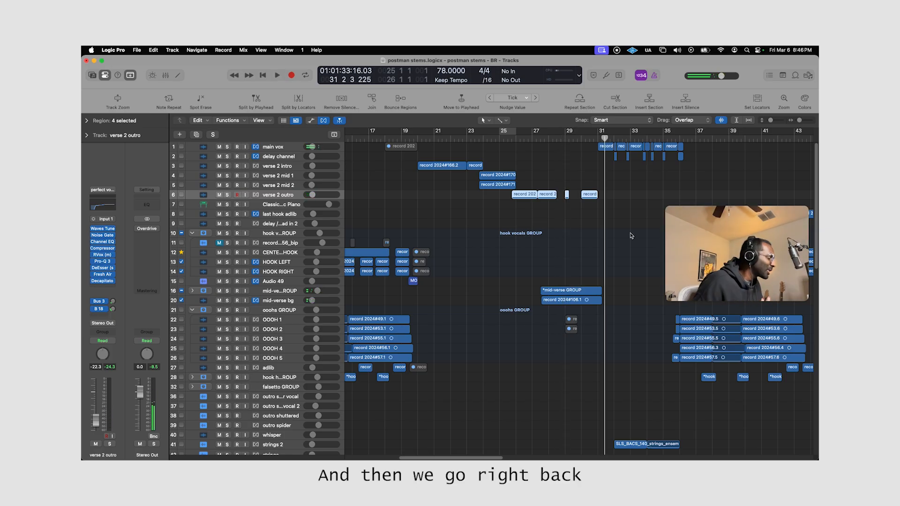
key(space)
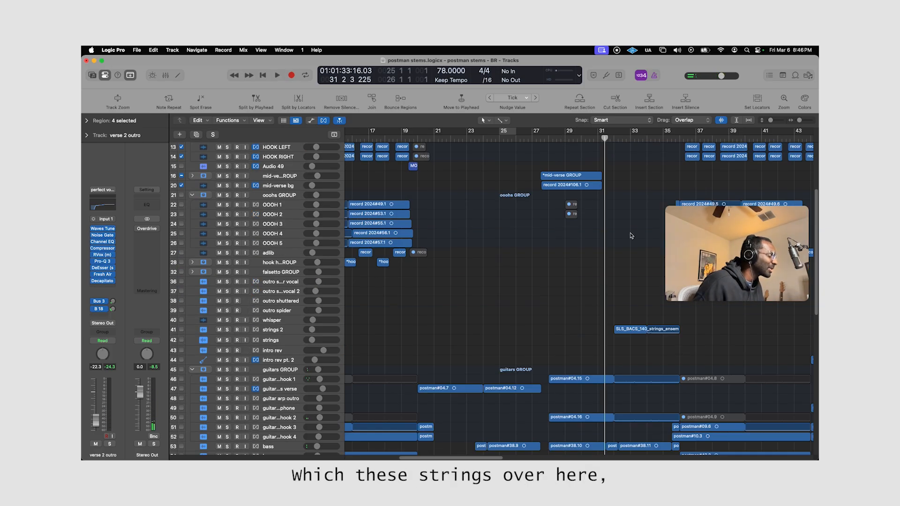
Solo the strings 2 track and play its reversed strings region from bar 32.
drag(770, 121, 774, 120)
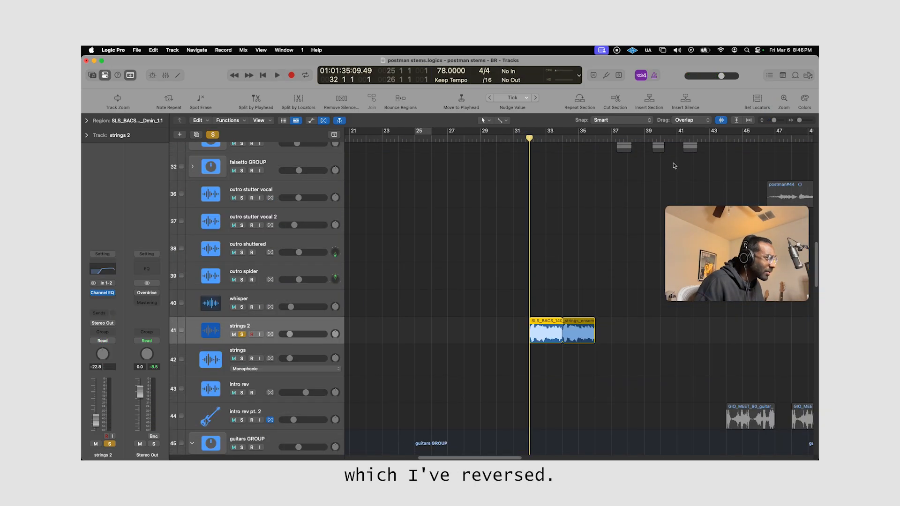
scroll(605, 199, down, 3)
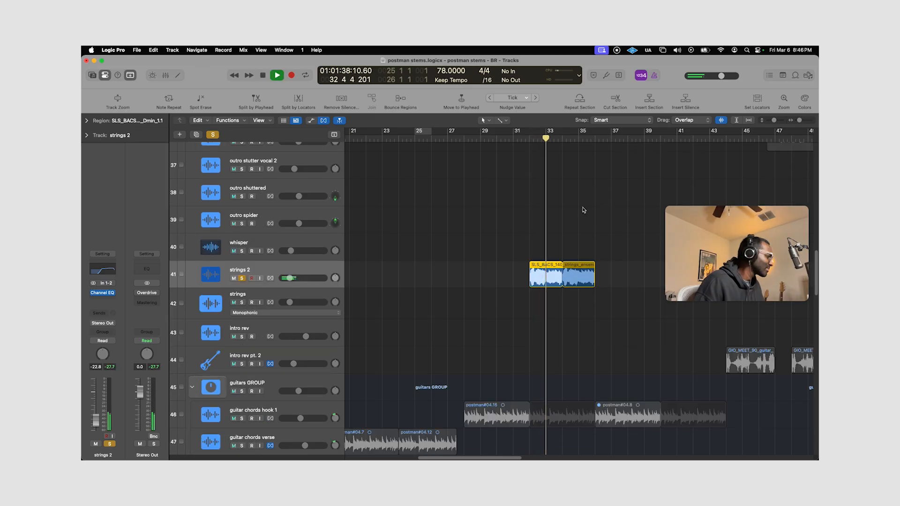
scroll(584, 211, down, 3)
scroll(590, 208, down, 2)
scroll(589, 207, up, 3)
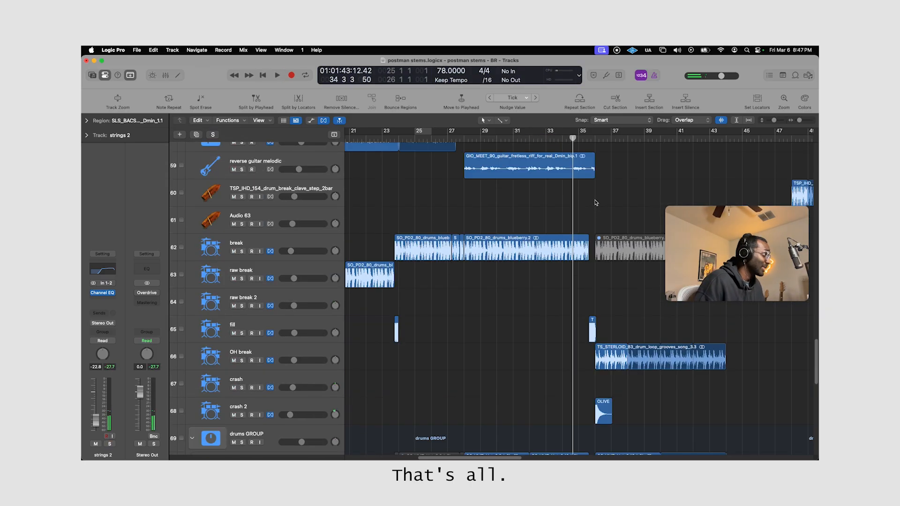
Solo the reverse guitar melodic track and listen to its region between bars 28 and 36.
click(594, 201)
click(520, 139)
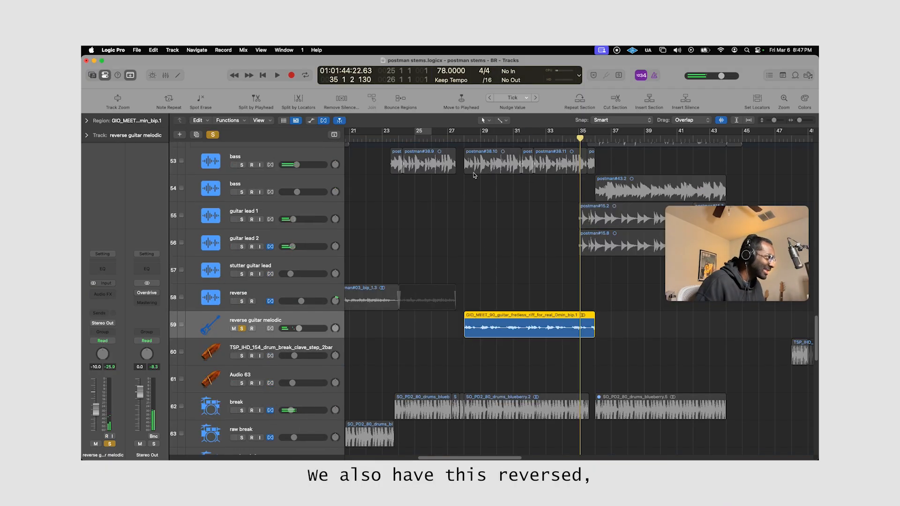
click(465, 137)
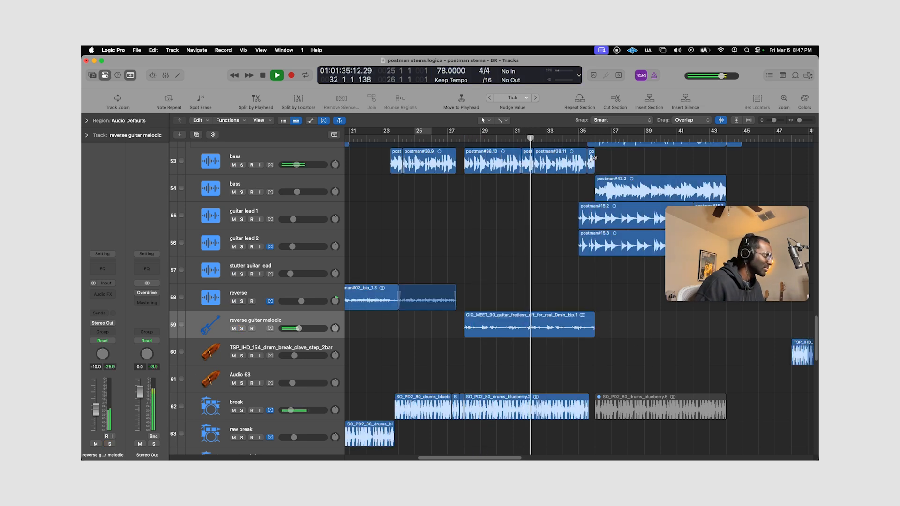
Play the end of the second verse with nothing soloed and stop just before bar 36.
scroll(566, 225, down, 3)
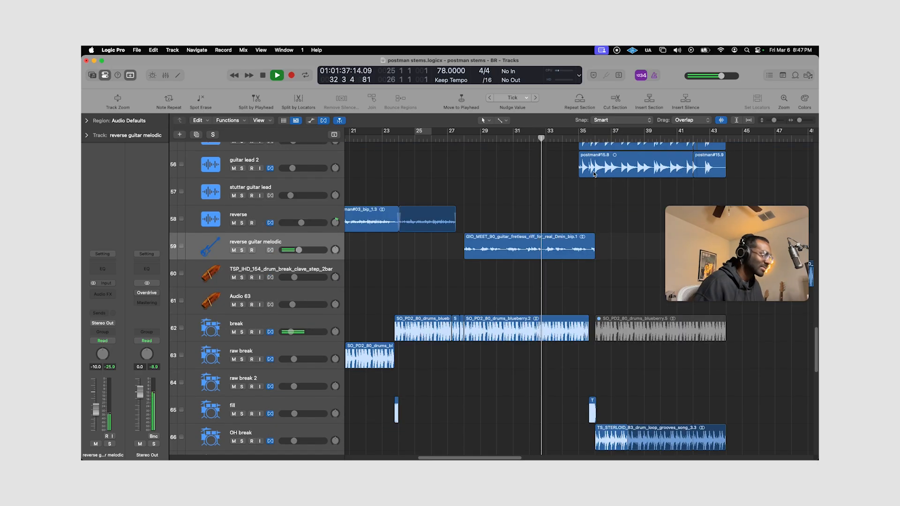
scroll(594, 149, up, 5)
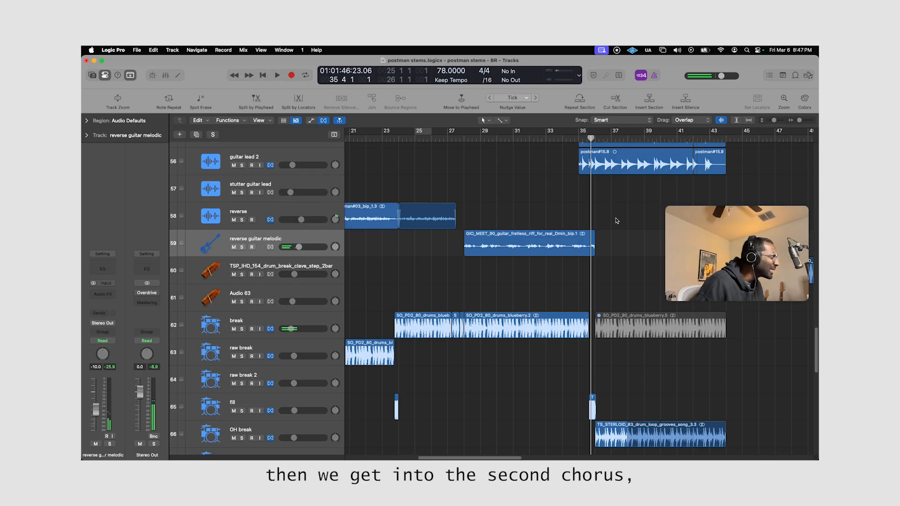
scroll(617, 220, down, 15)
scroll(616, 221, right, 4)
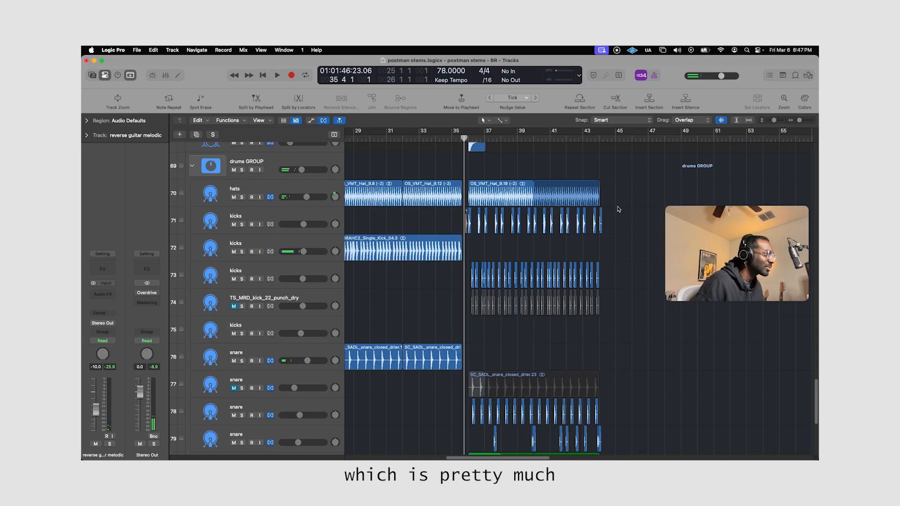
Solo the last hook adlib track, play its regions after bar 36, and clear the solo.
scroll(619, 223, up, 20)
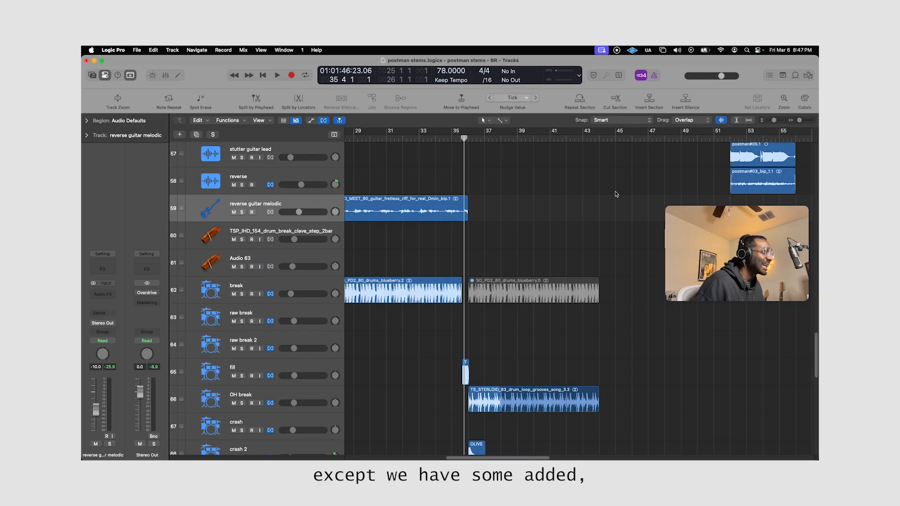
scroll(609, 188, up, 20)
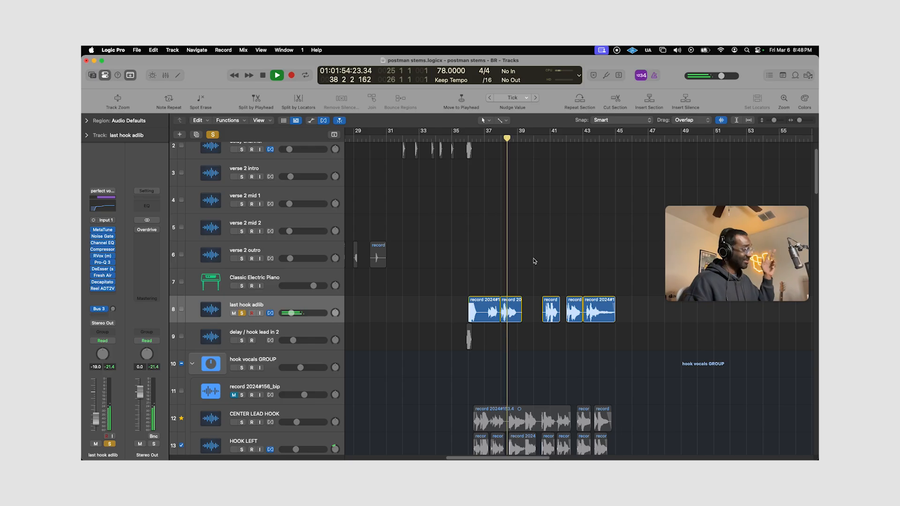
key(space)
key(s)
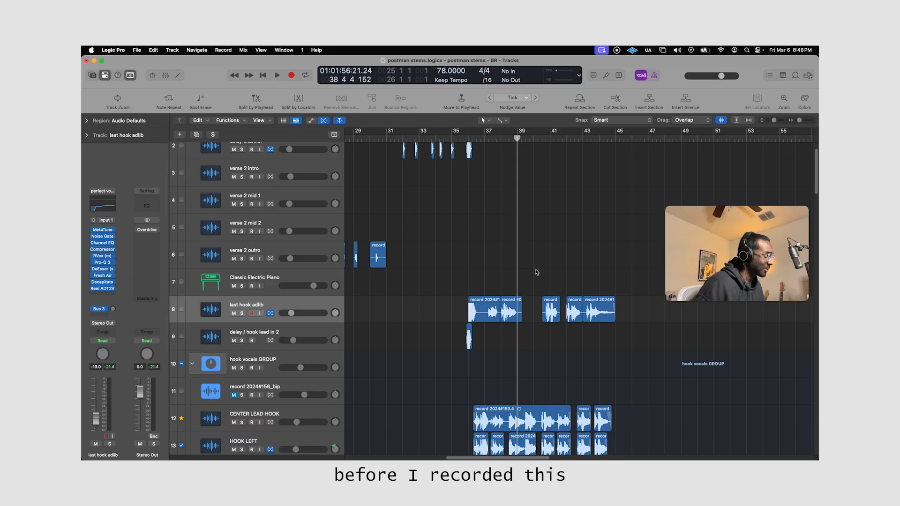
Play the last chorus with nothing soloed from just before bar 39 to about bar 45.
scroll(537, 273, down, 6)
key(space)
scroll(537, 263, down, 5)
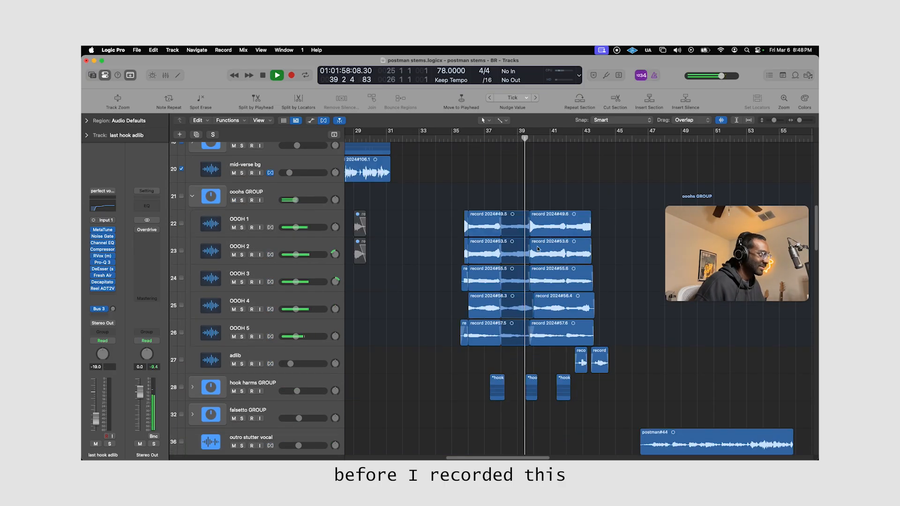
scroll(566, 275, up, 3)
scroll(591, 267, up, 8)
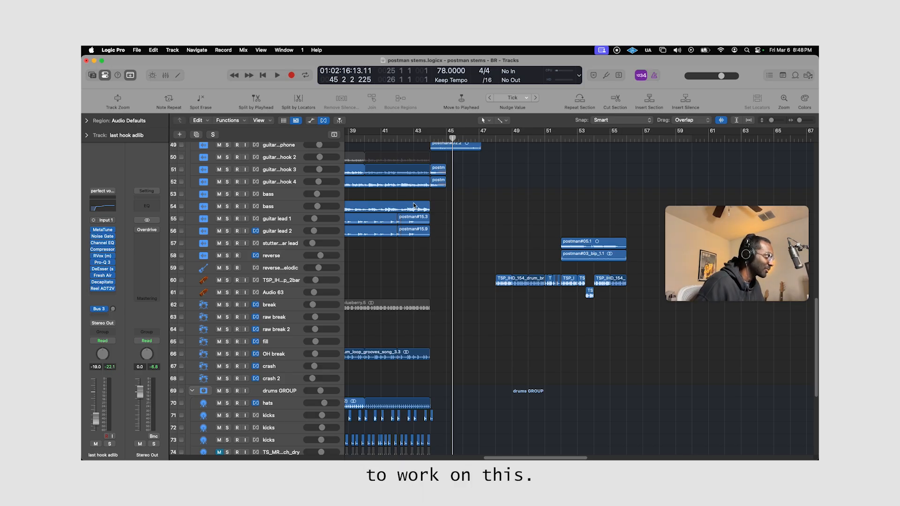
Solo the guitar arp outro phone track, play its region from bar 44 to about bar 46, and clear the solo.
scroll(405, 203, up, 5)
click(457, 277)
key(ctrl+s)
drag(452, 136, 431, 135)
key(space)
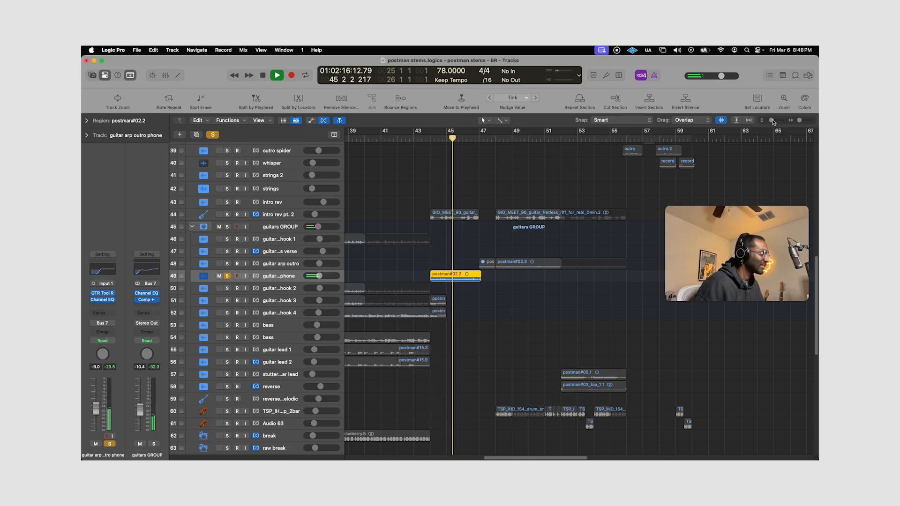
click(783, 100)
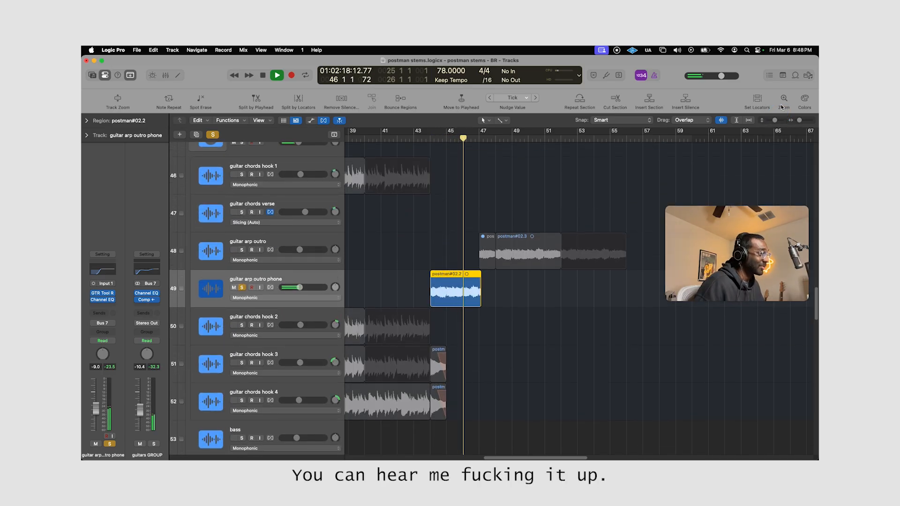
key(space)
key(s)
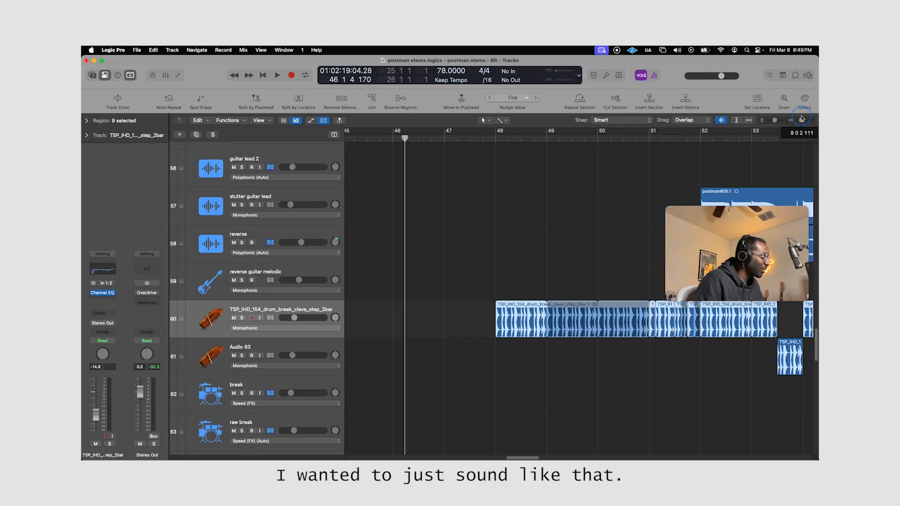
Solo the TSP_IHD_154 drum break clave step track, play its regions from bar 48 to about bar 50, and clear the solo.
click(412, 137)
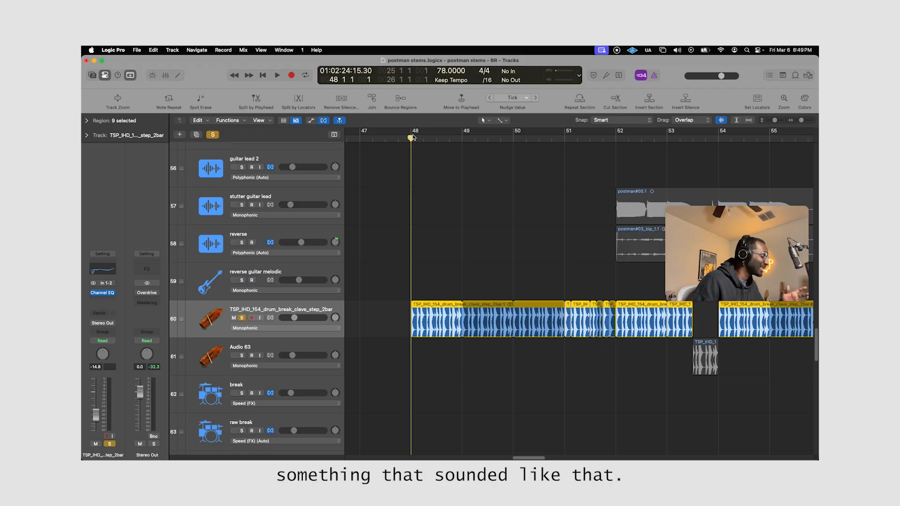
key(space)
drag(774, 121, 799, 120)
key(space)
scroll(435, 291, up, 10)
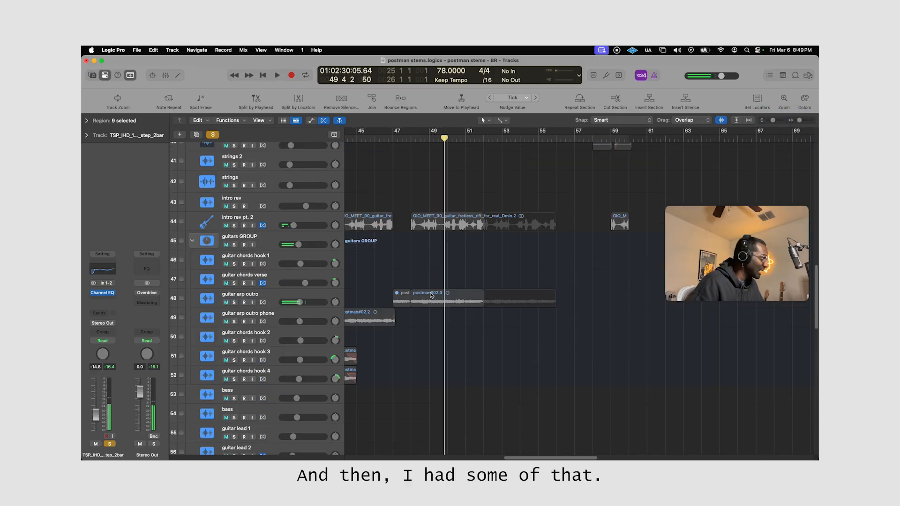
key(s)
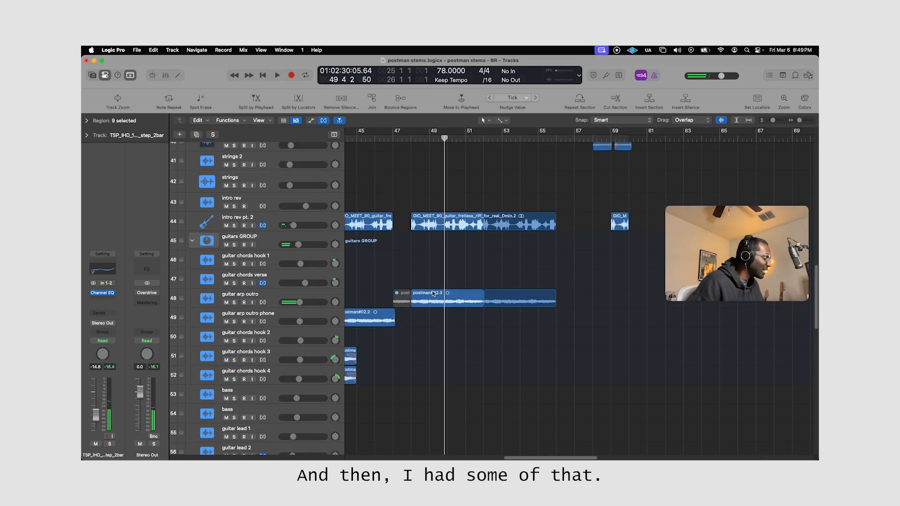
Solo the outro stutter vocal track and listen to its region from about bar 47 to bar 50.
scroll(436, 290, up, 4)
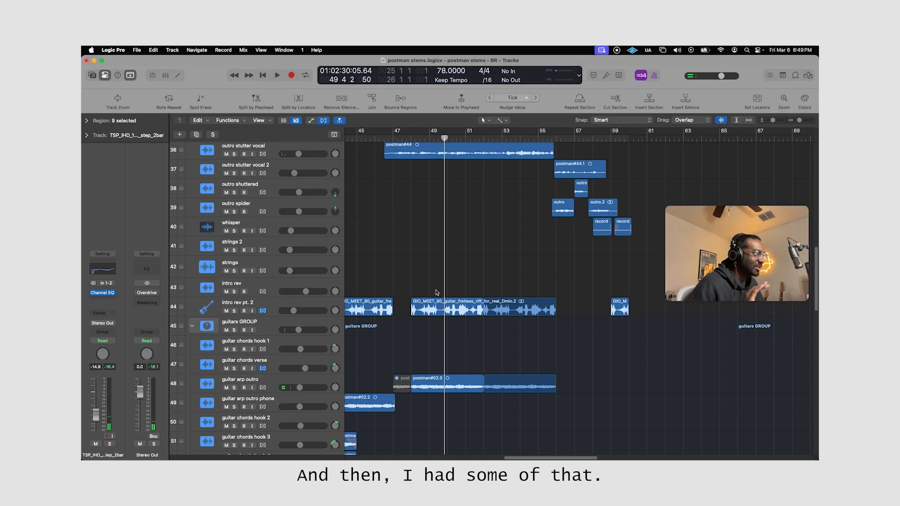
scroll(437, 290, up, 10)
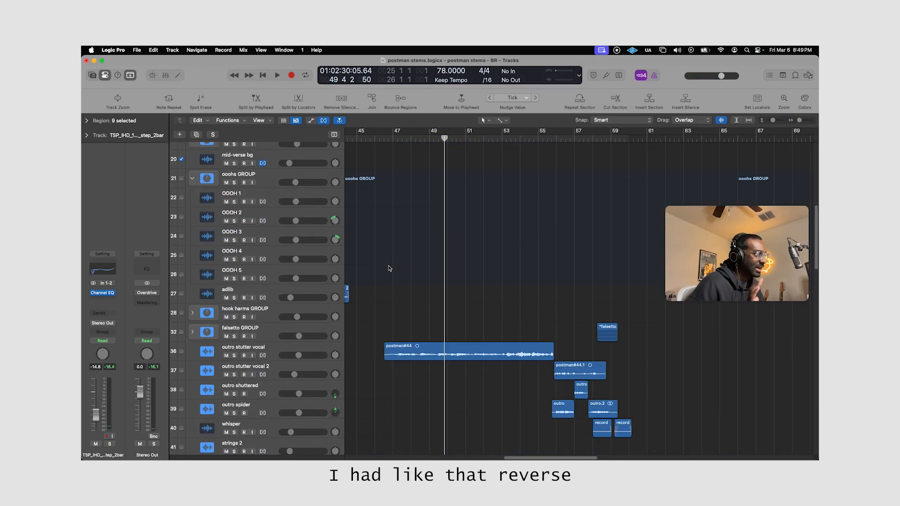
scroll(439, 289, down, 5)
click(404, 260)
key(s)
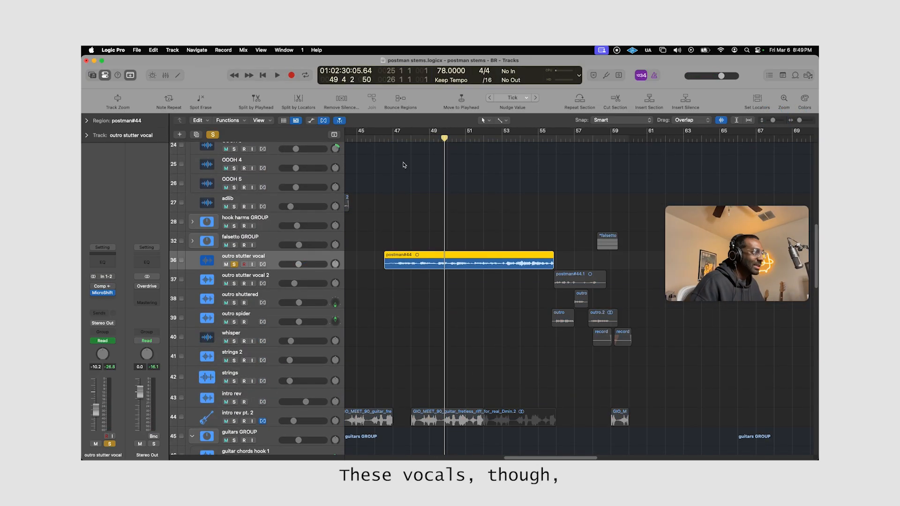
click(399, 139)
key(space)
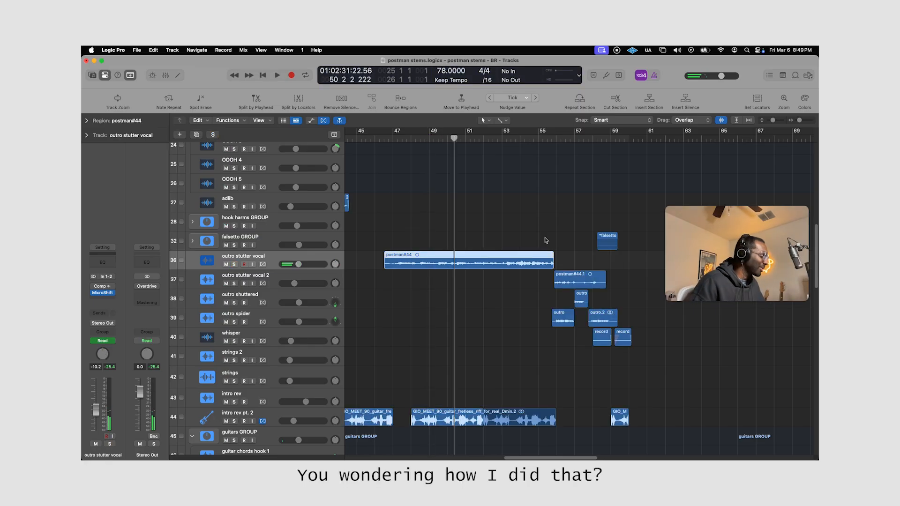
Insert the PocketDimension plug-in on the main vox track, solo that track, and place the playhead just after bar 4.
scroll(279, 302, up, 10)
scroll(576, 276, left, 15)
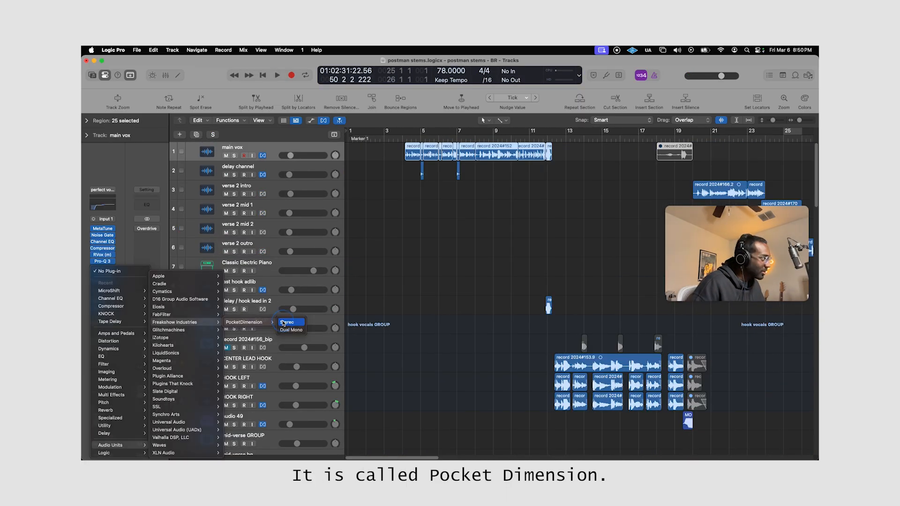
click(284, 322)
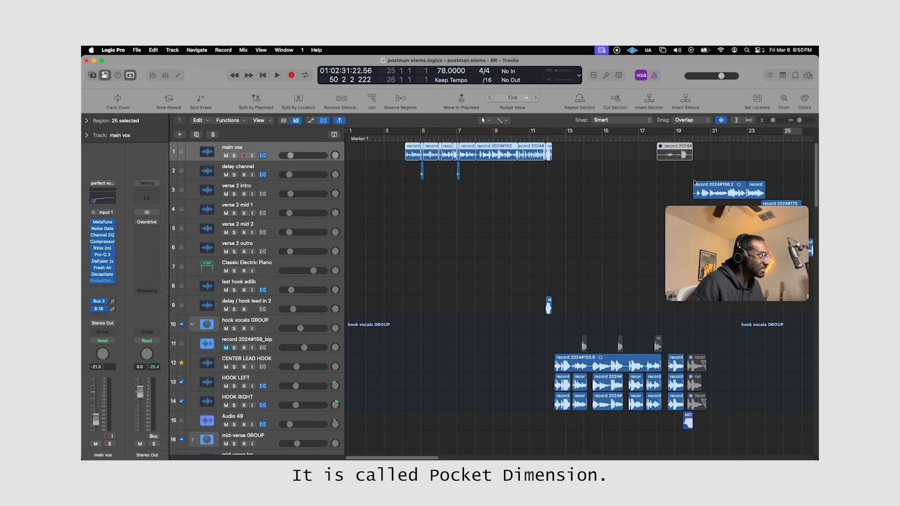
key(s)
click(407, 138)
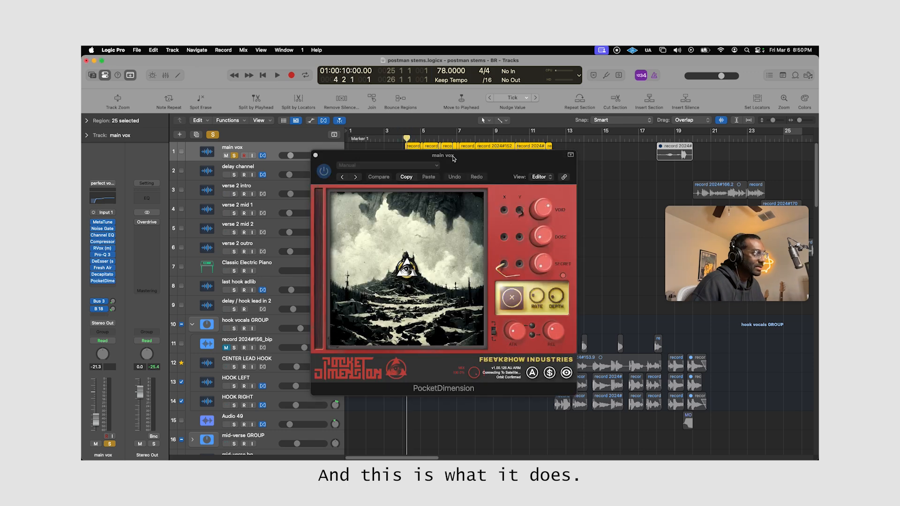
drag(455, 158, 458, 161)
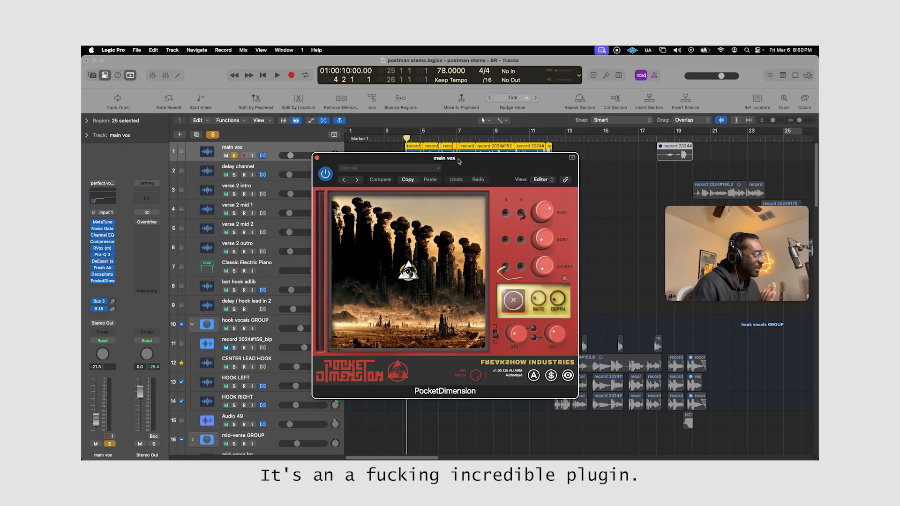
drag(459, 165, 544, 190)
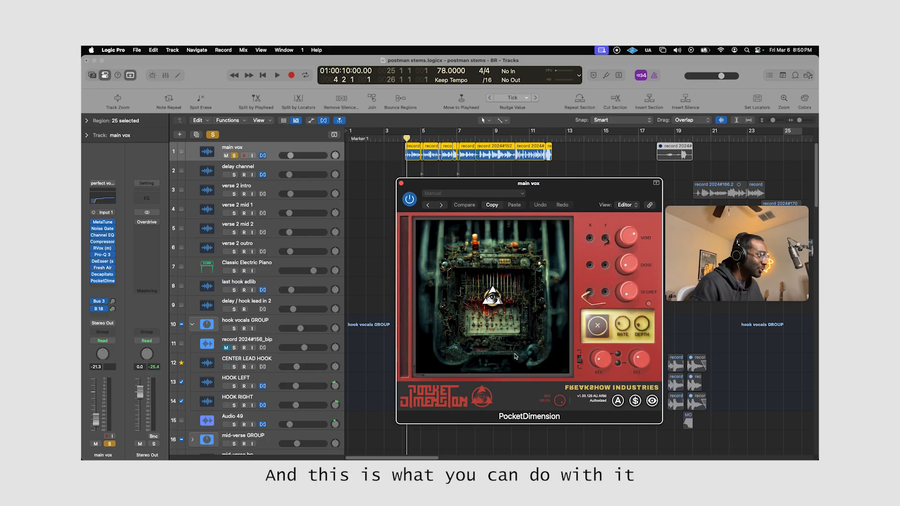
Play the soloed main vox through PocketDimension until about bar 10, then close and remove the plug-in.
key(space)
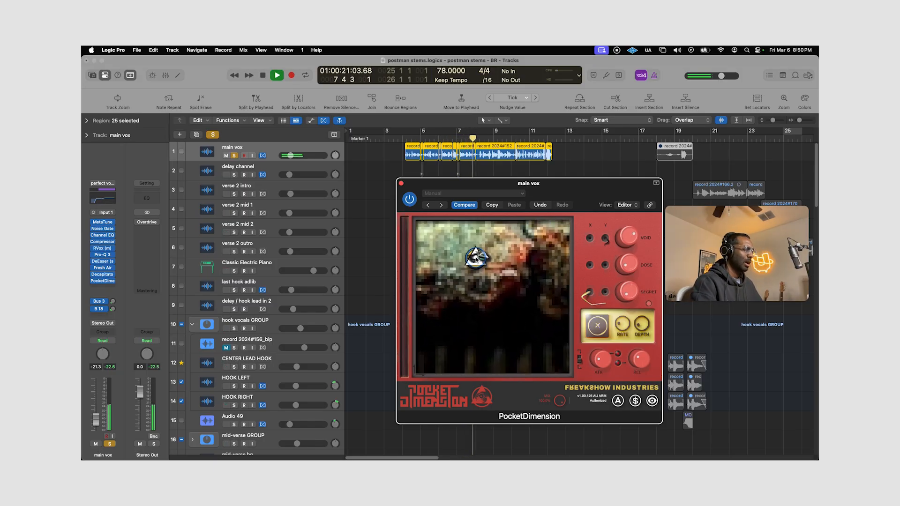
click(401, 184)
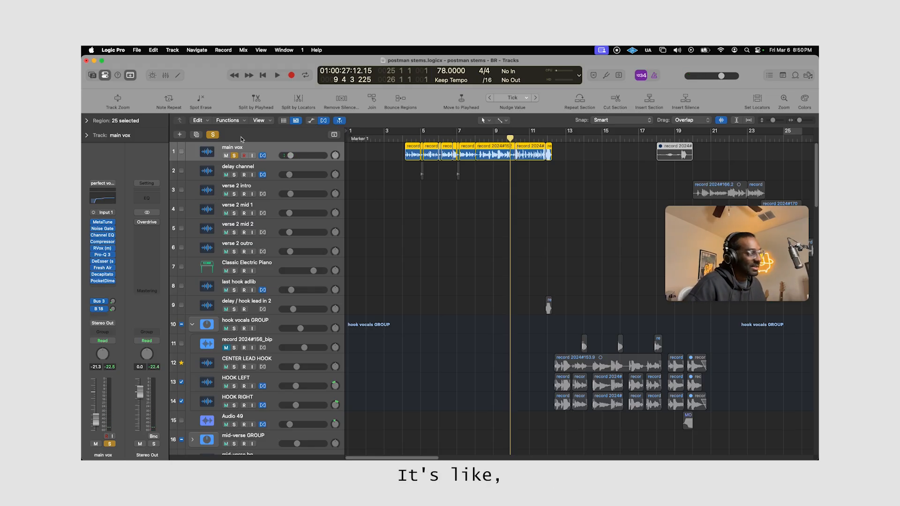
click(114, 281)
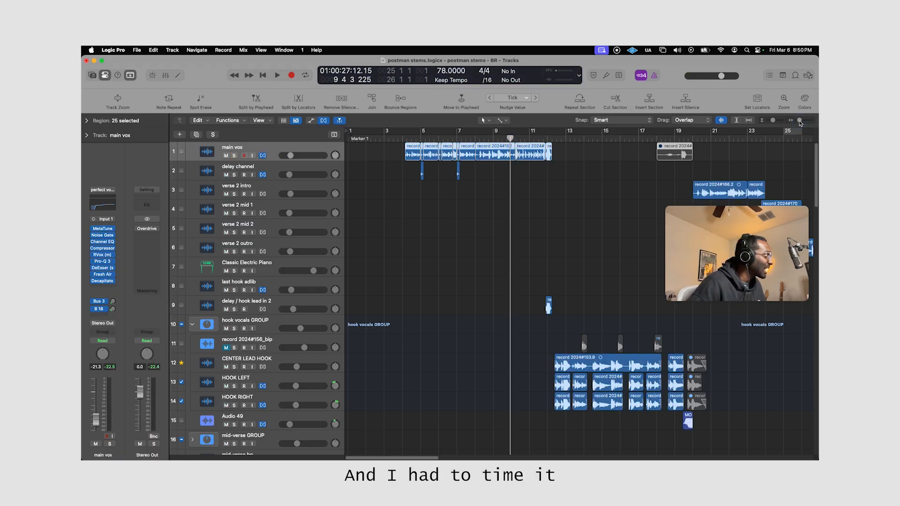
Play the outro with nothing soloed from just before bar 50 to about bar 53, looking over its tracks.
drag(798, 121, 787, 117)
scroll(545, 332, right, 5)
scroll(548, 333, down, 10)
scroll(557, 334, down, 6)
scroll(569, 309, up, 9)
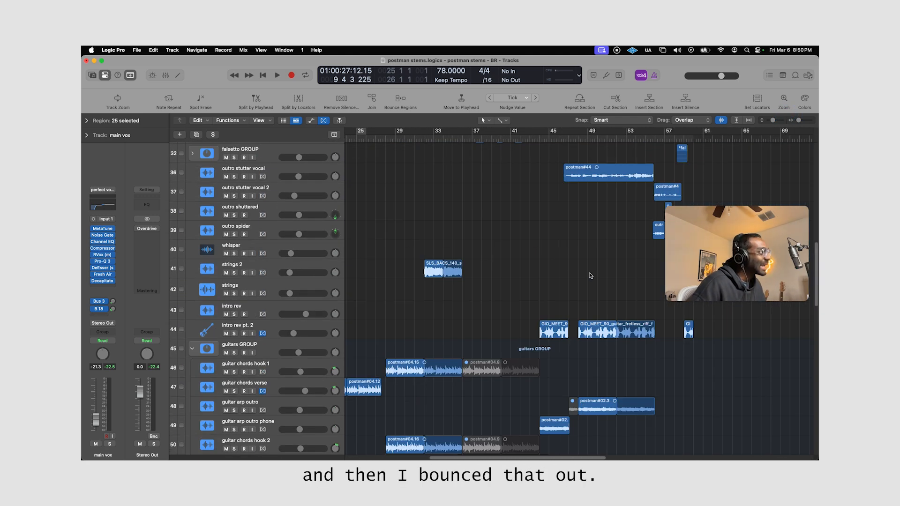
scroll(621, 260, right, 3)
click(510, 139)
key(space)
scroll(584, 262, down, 12)
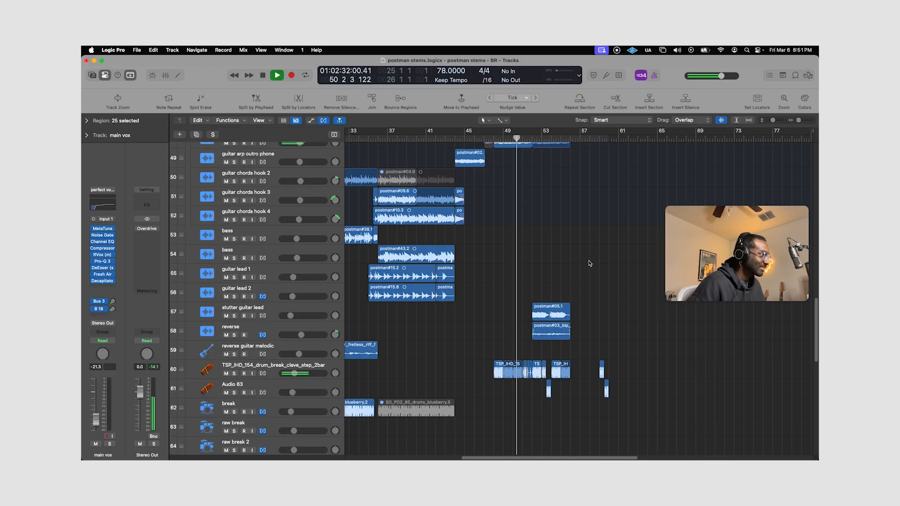
scroll(589, 263, down, 5)
scroll(590, 266, down, 5)
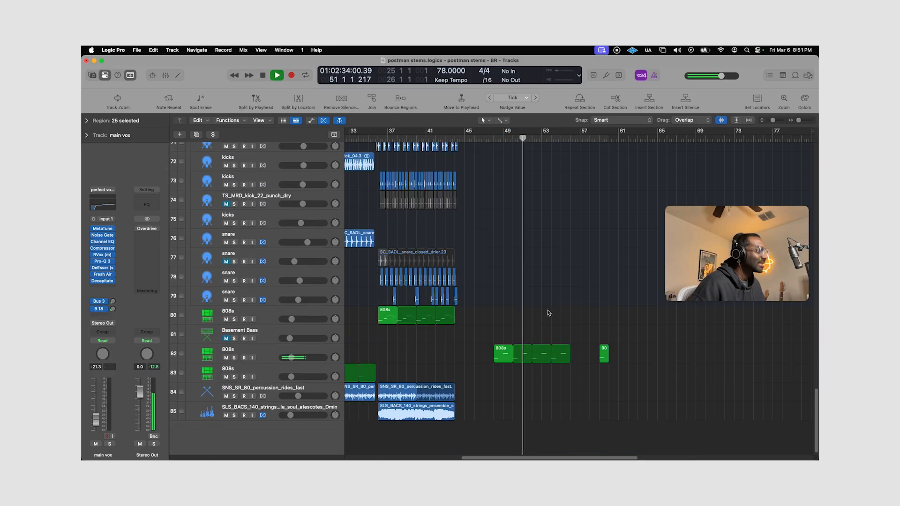
Solo the reverse track and listen to its outro region from bar 52 to about bar 55.
scroll(558, 303, up, 10)
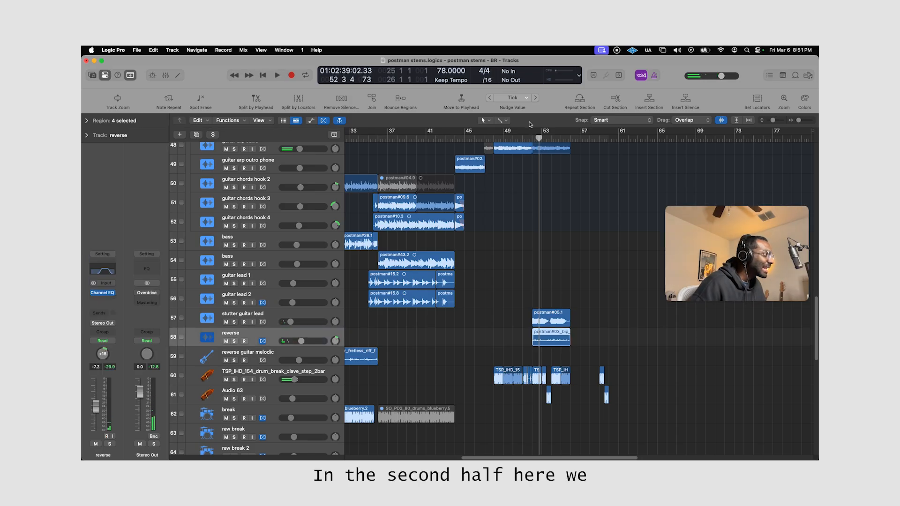
key(s)
drag(538, 140, 531, 139)
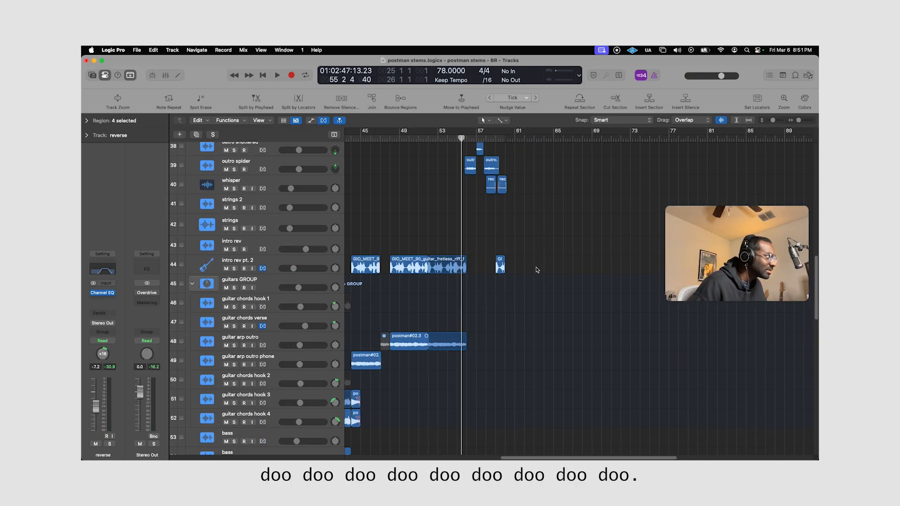
Play the end of the outro with nothing soloed from about bar 55 to bar 60.
scroll(535, 269, right, 3)
scroll(534, 269, down, 15)
scroll(555, 265, down, 3)
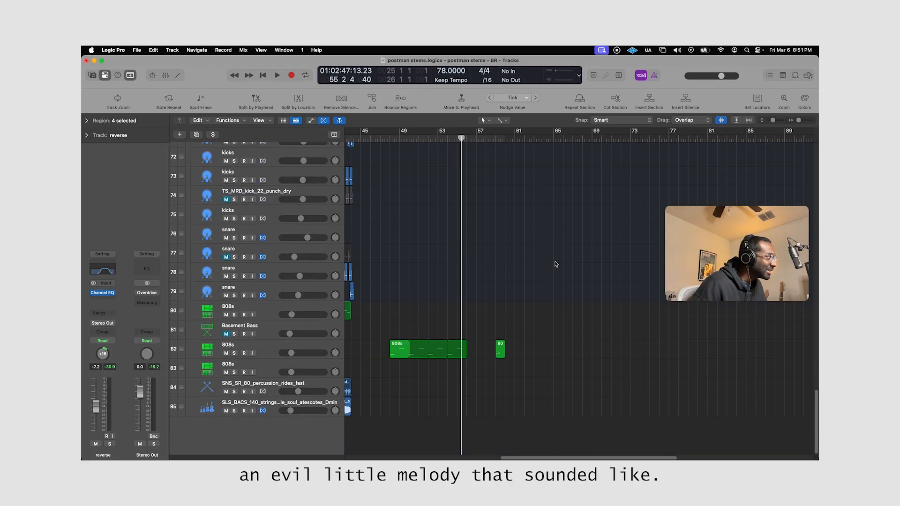
click(774, 119)
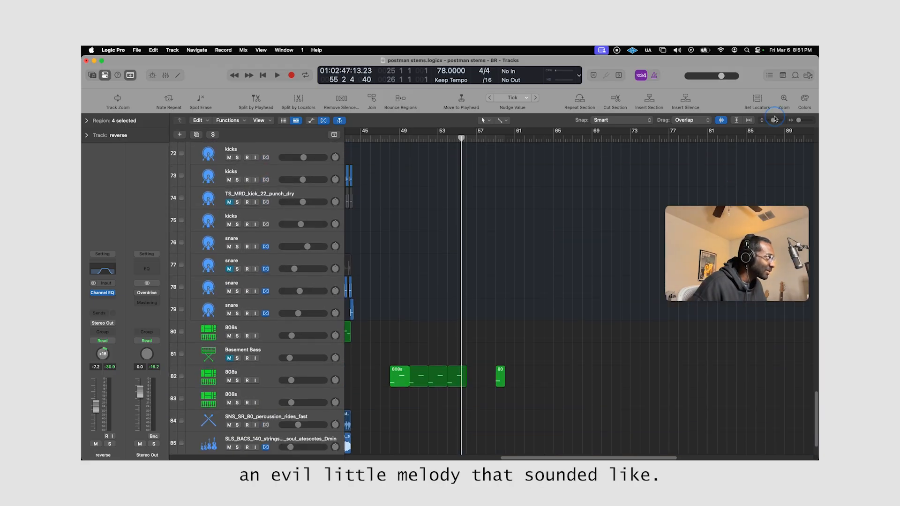
drag(776, 121, 770, 120)
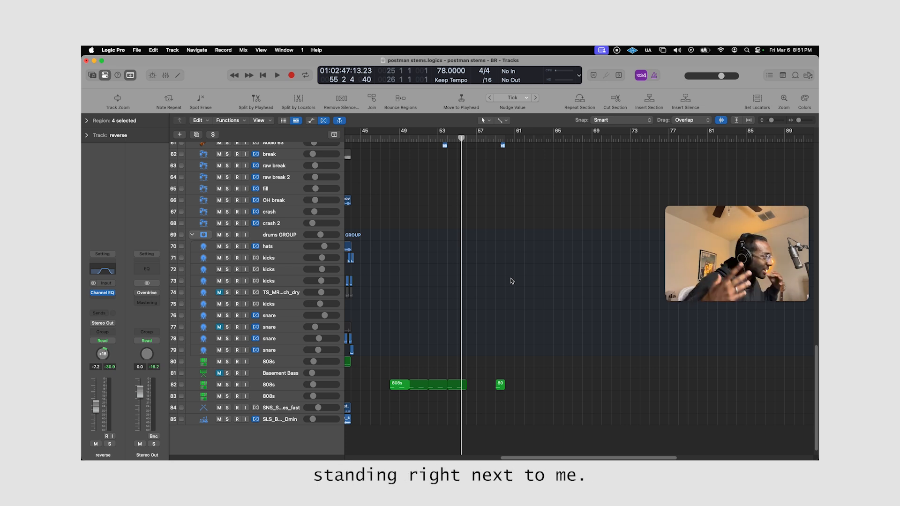
key(space)
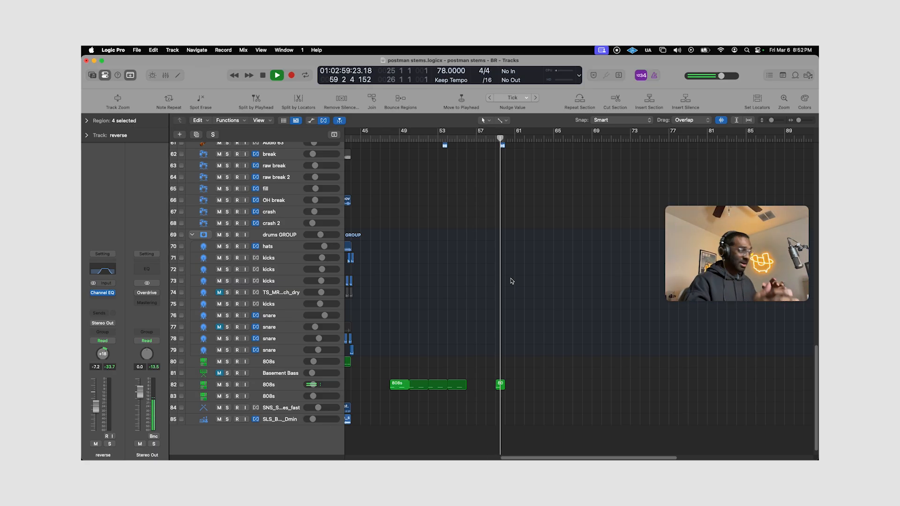
key(space)
Show the whole arrangement from bar 1 with the playhead at the start and no regions selected.
scroll(578, 326, up, 15)
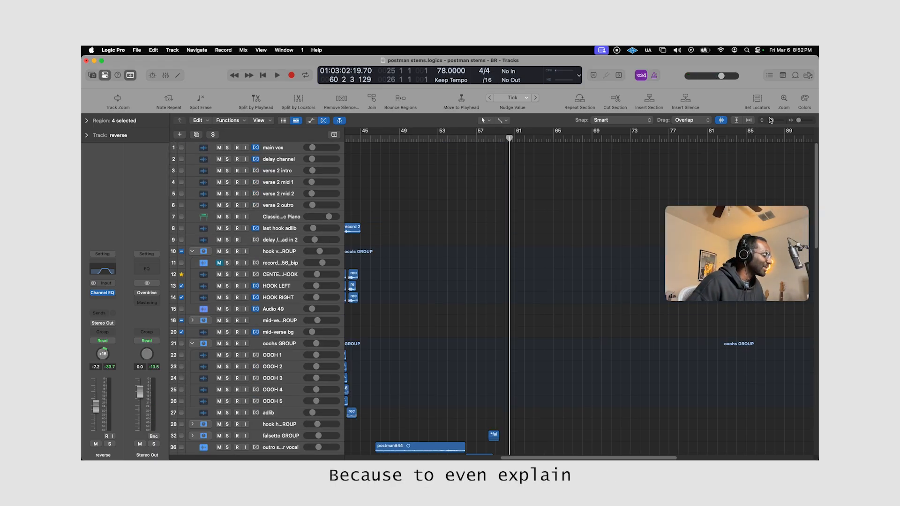
drag(771, 120, 756, 115)
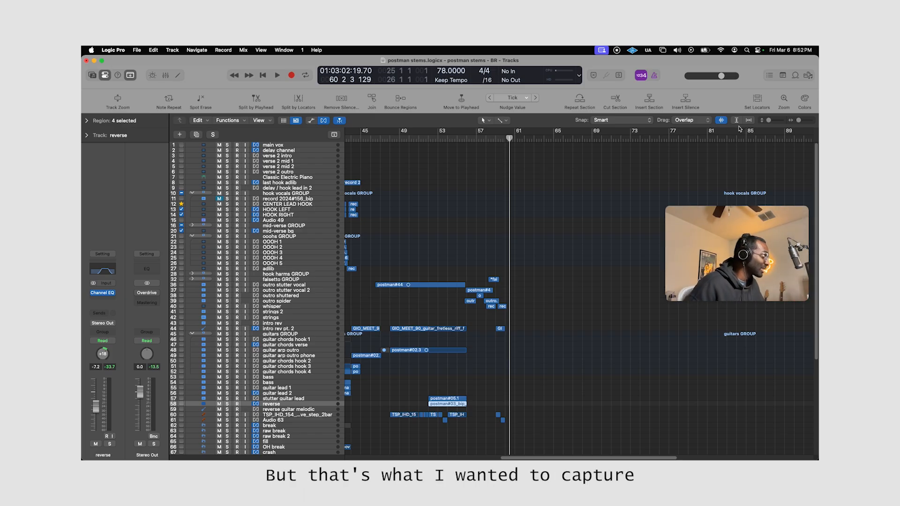
click(500, 138)
drag(490, 138, 445, 138)
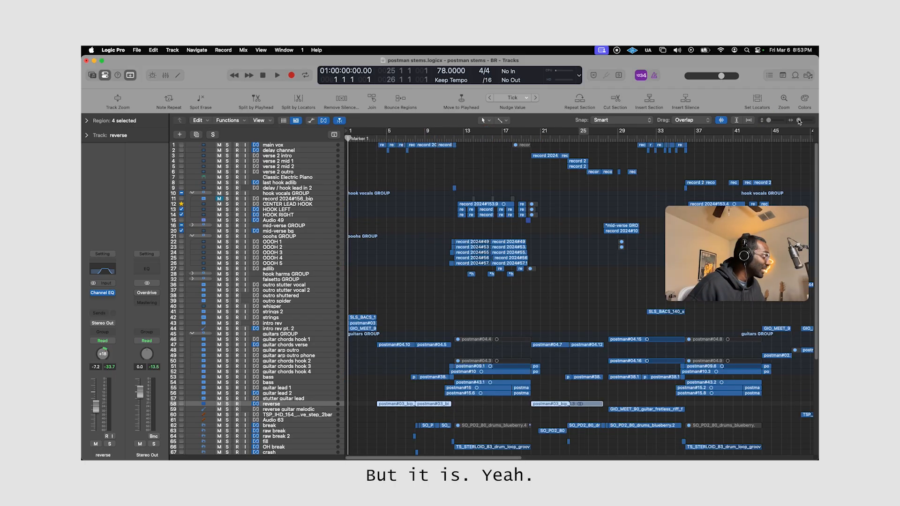
click(437, 420)
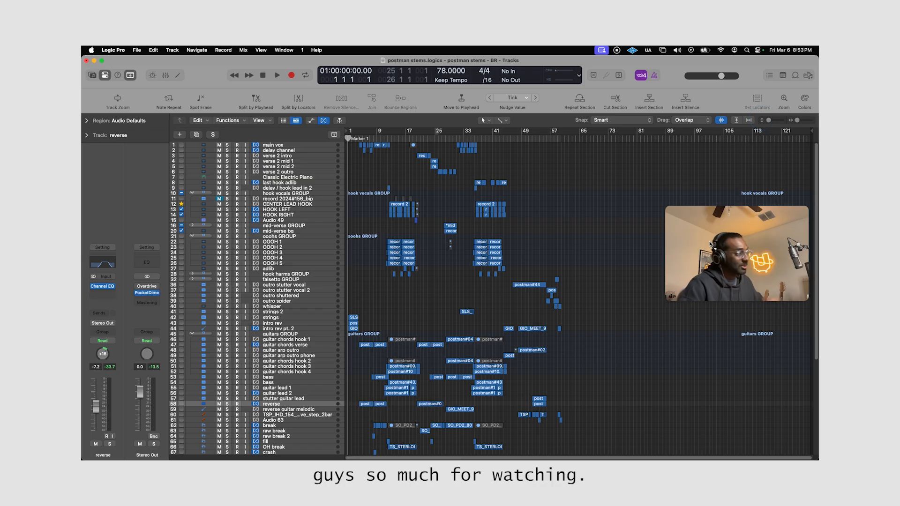